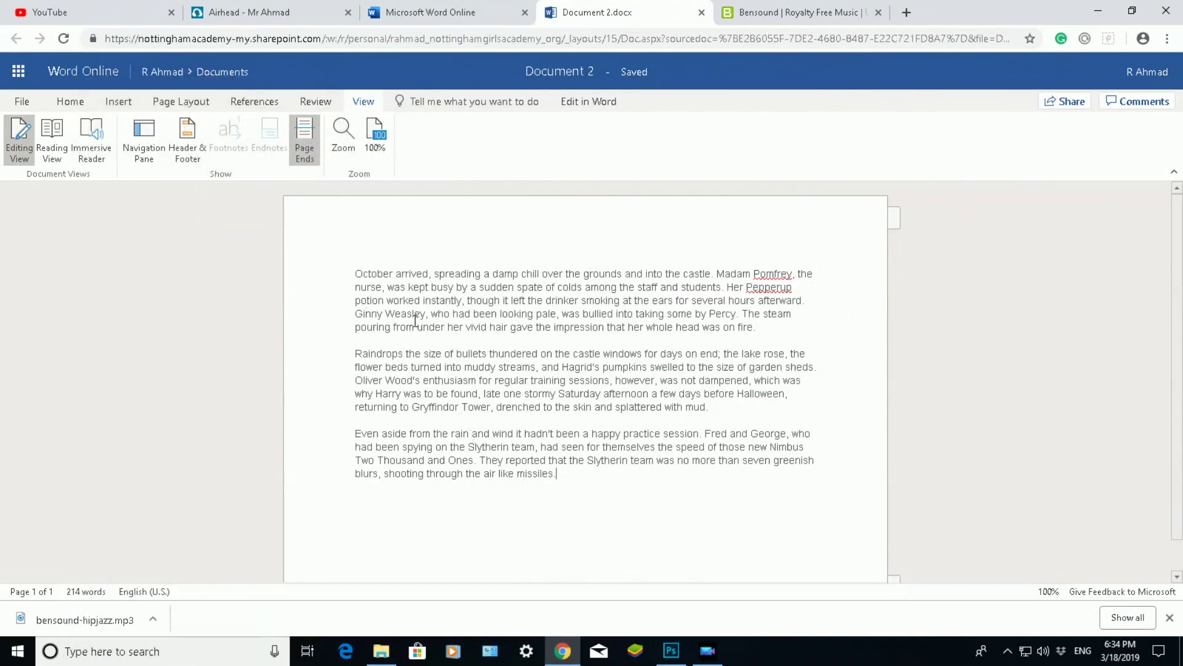
Open the story in Immersive Reader with purple nouns on a green page, dismissing the account notification
mouse_move(361, 276)
left_mouse_down()
mouse_move(542, 409)
mouse_move(576, 475)
mouse_move(562, 484)
mouse_move(354, 273)
left_mouse_up()
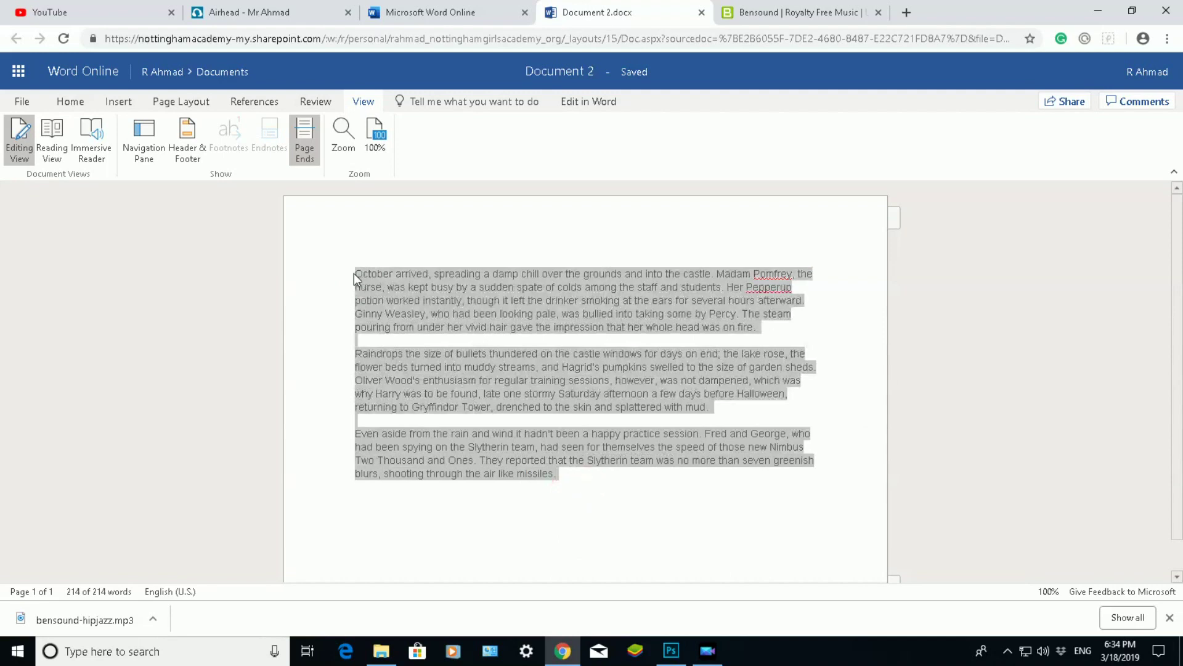
left_click(364, 279)
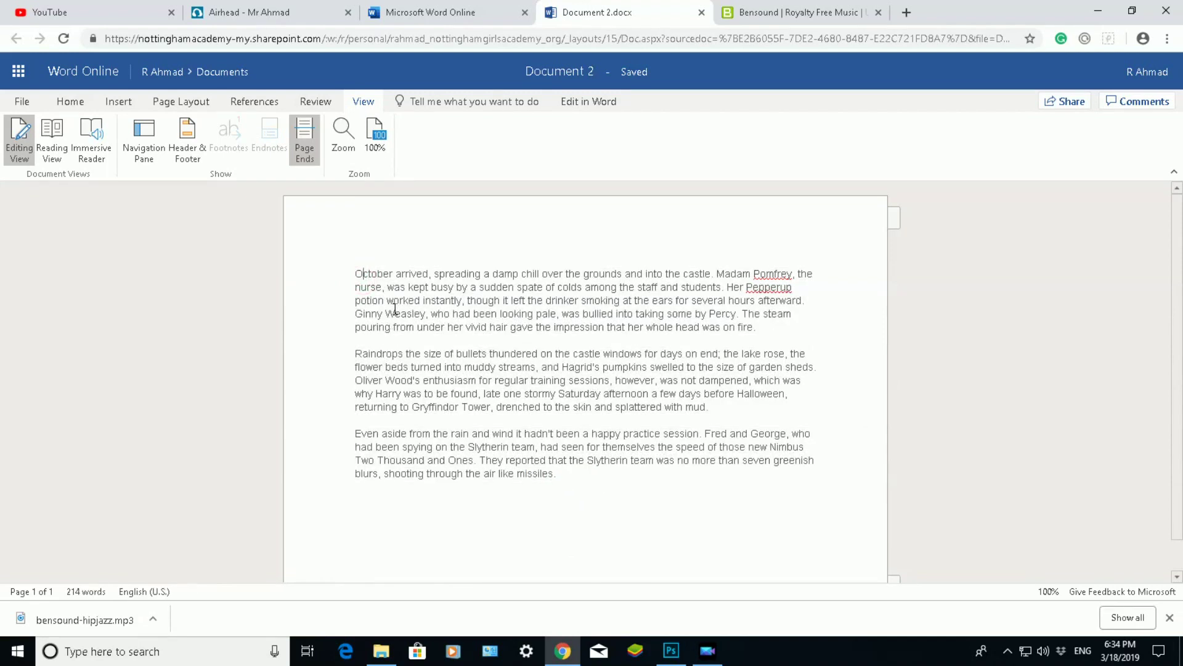
left_click(356, 273)
left_click(91, 148)
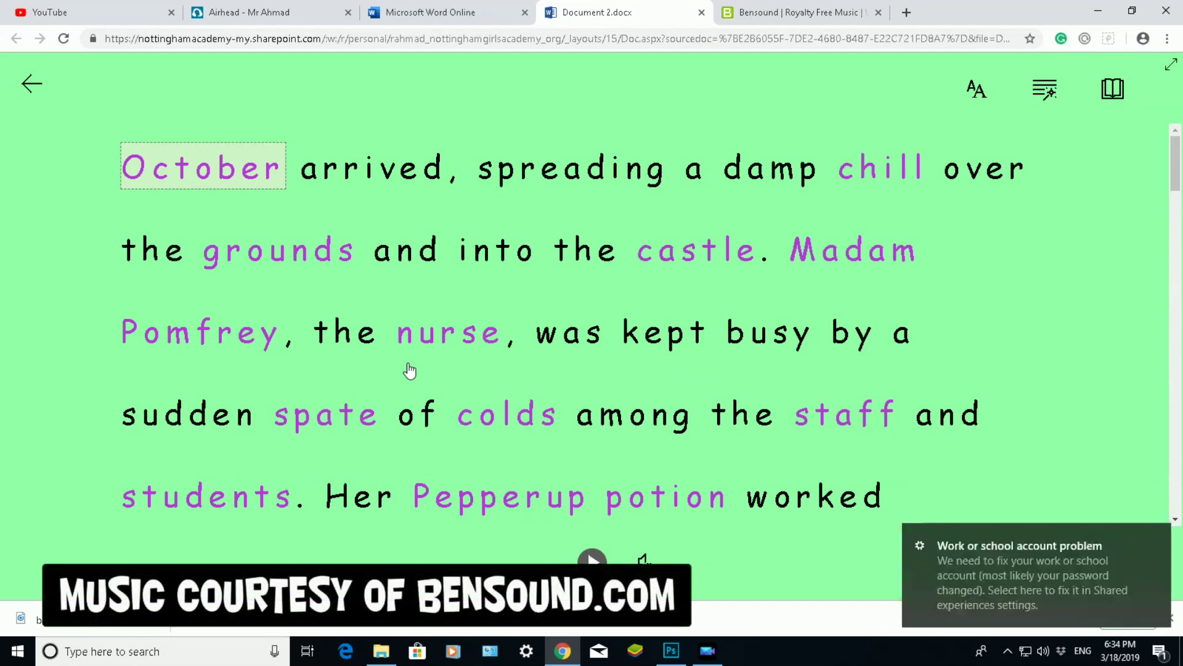
left_click(1152, 540)
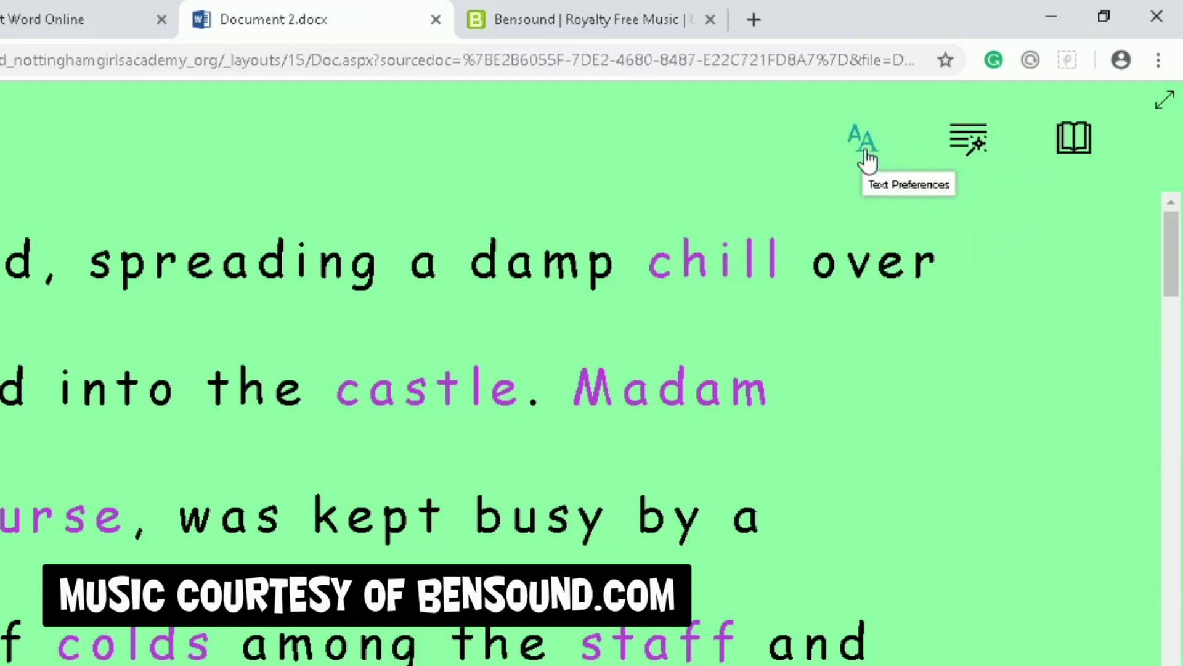
Set the reader text size to 42 and toggle Increase Spacing off, then back on
left_click(865, 153)
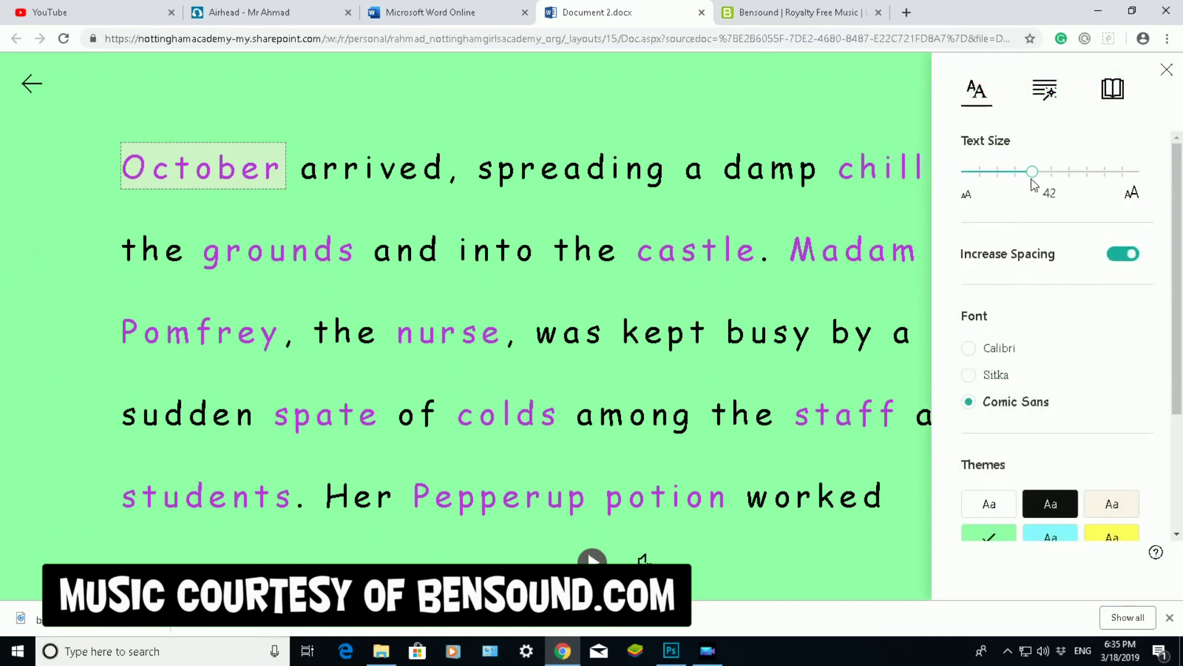
mouse_move(1032, 177)
left_mouse_down()
mouse_move(1073, 181)
mouse_move(1008, 178)
mouse_move(1035, 179)
left_mouse_up()
left_click(1127, 257)
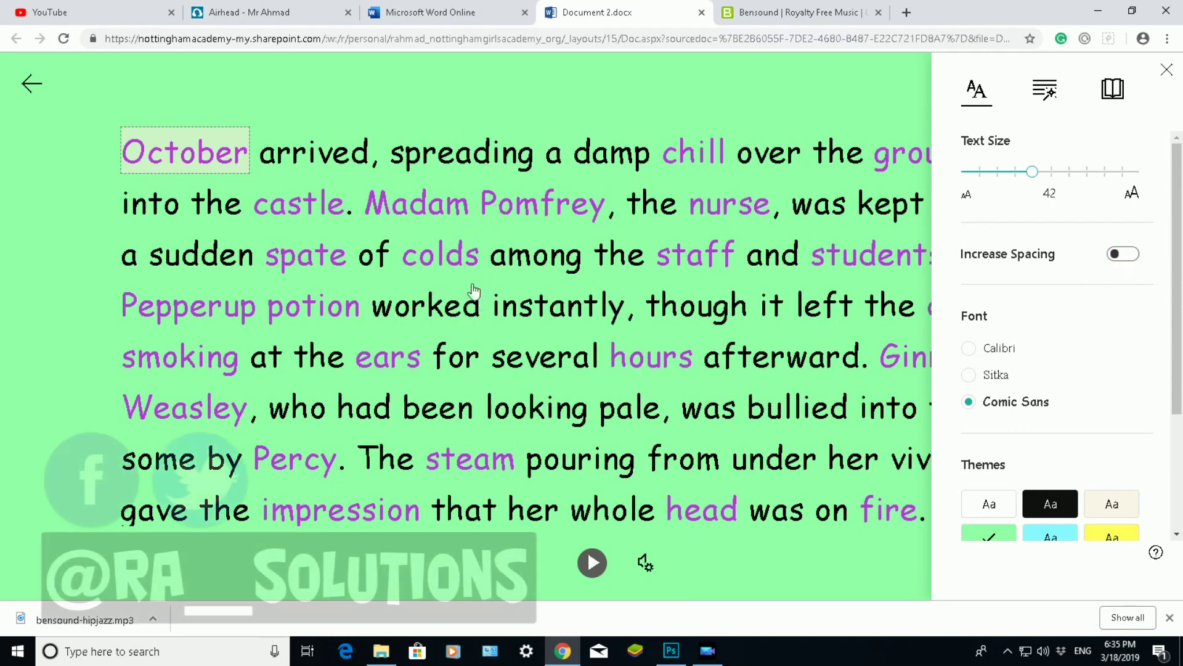
left_click(1120, 257)
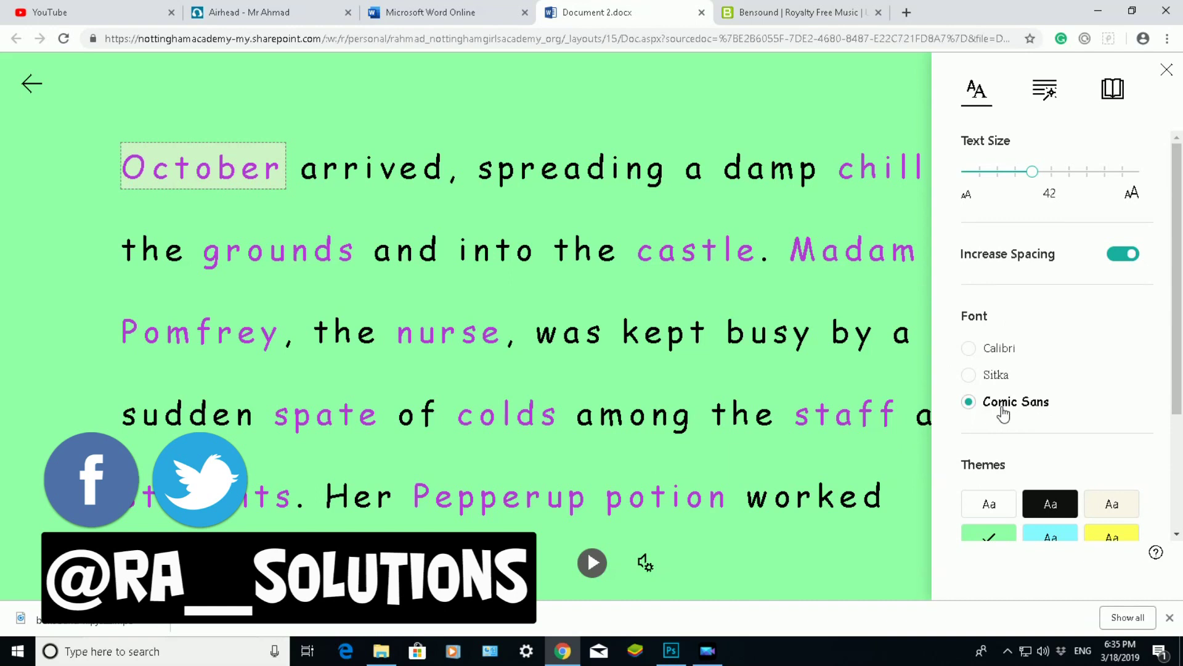
Try the Sitka and Calibri fonts, then settle on Comic Sans
left_click(981, 380)
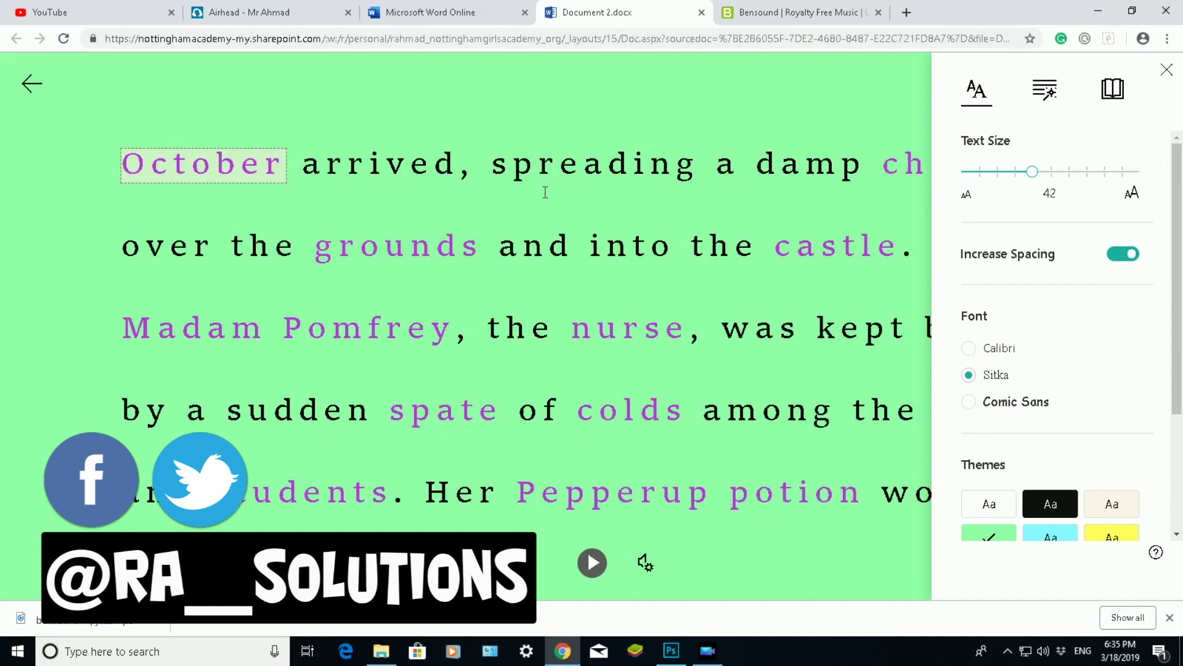
left_click(971, 351)
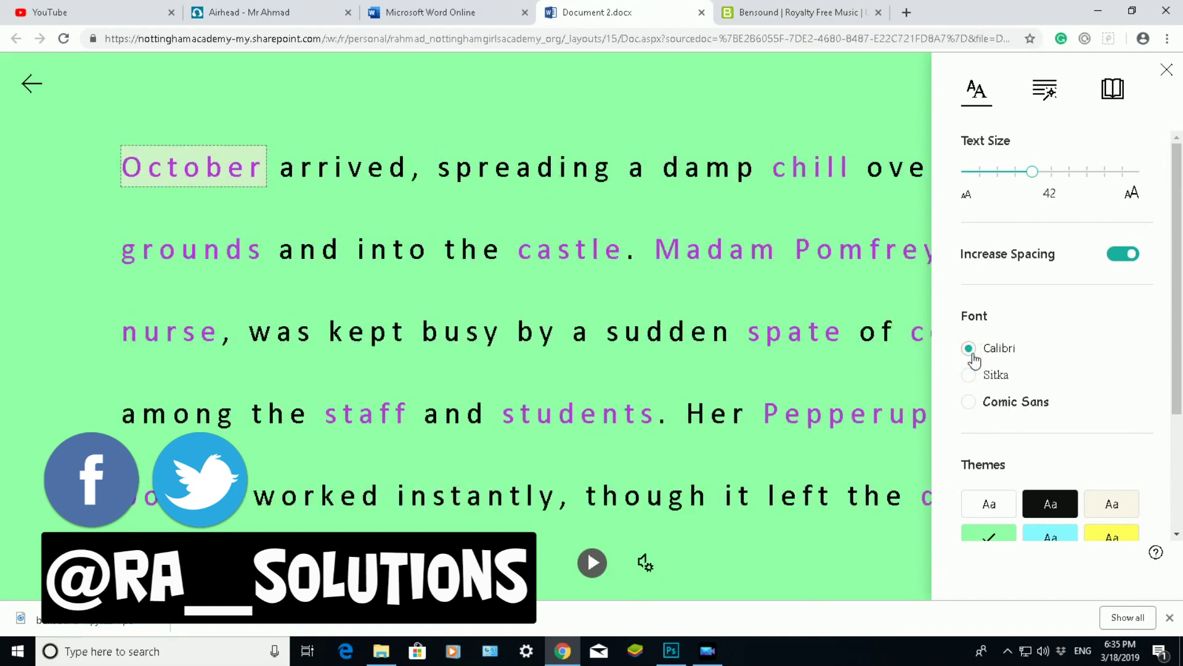
left_click(972, 408)
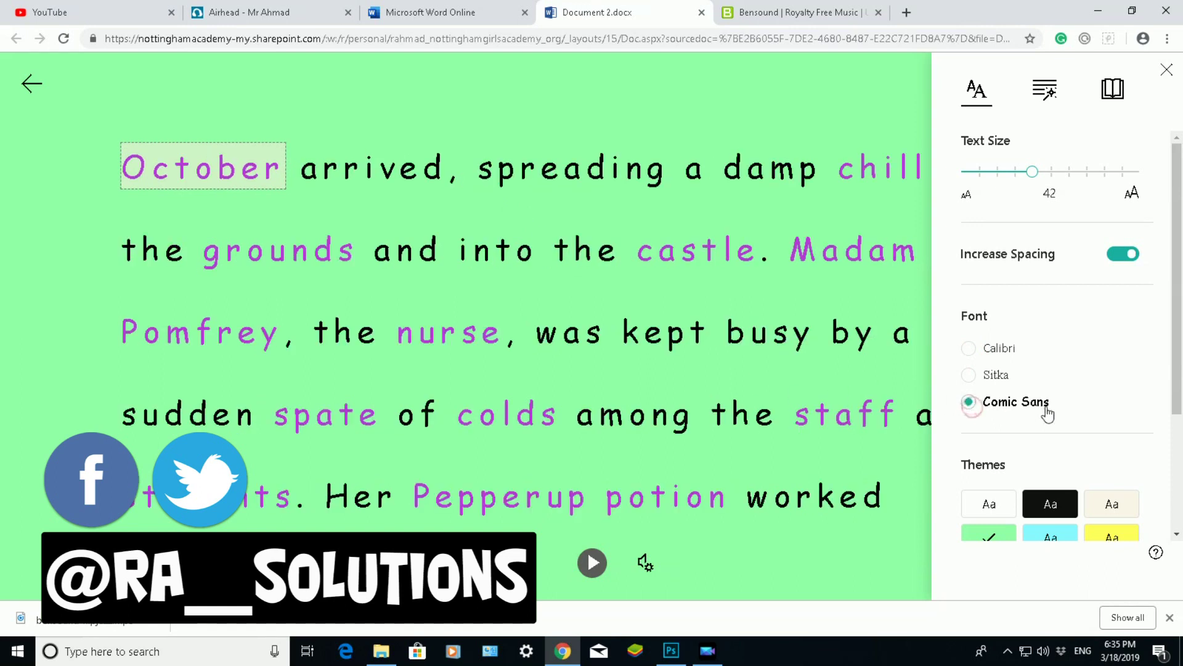
scroll(1048, 413, "down", 3)
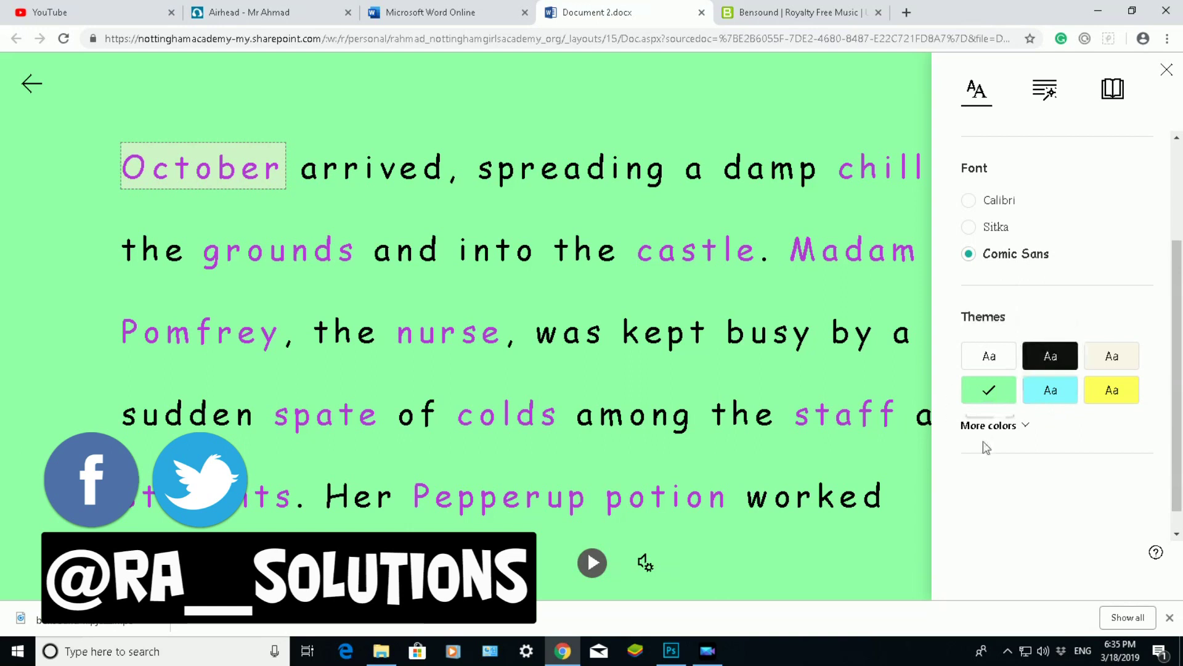
Try light blue, yellow, lavender, peach and cyan page colours, ending on the green theme
left_click(1068, 404)
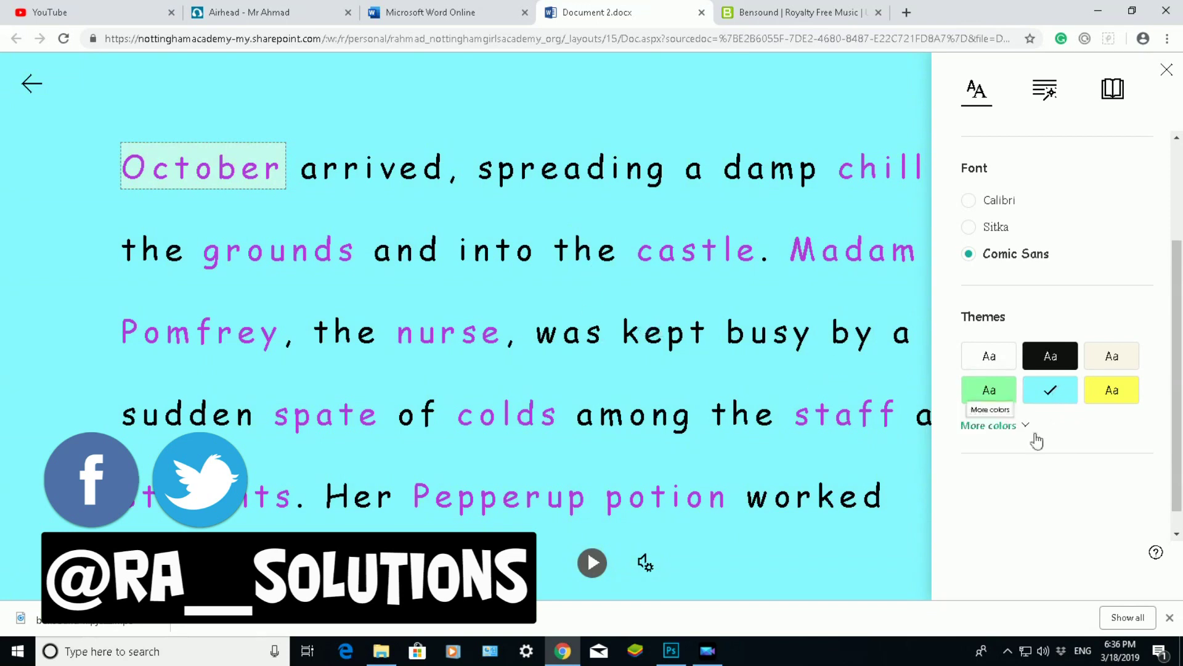
left_click(1111, 393)
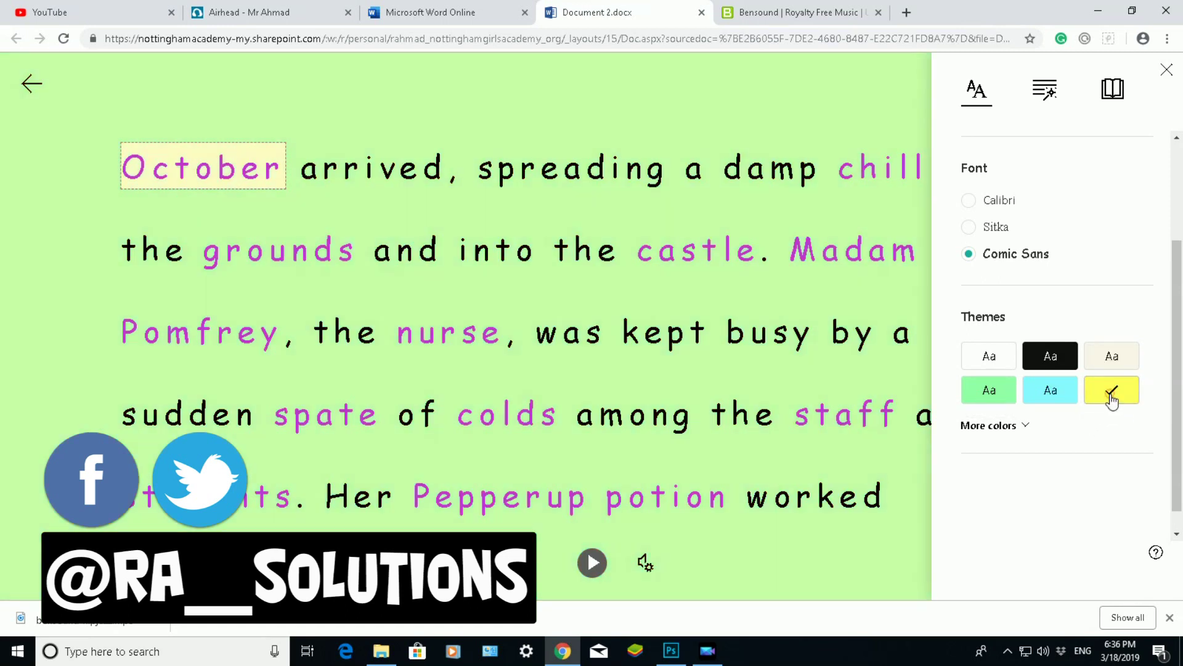
left_click(1021, 429)
left_click(1051, 491)
left_click(1116, 493)
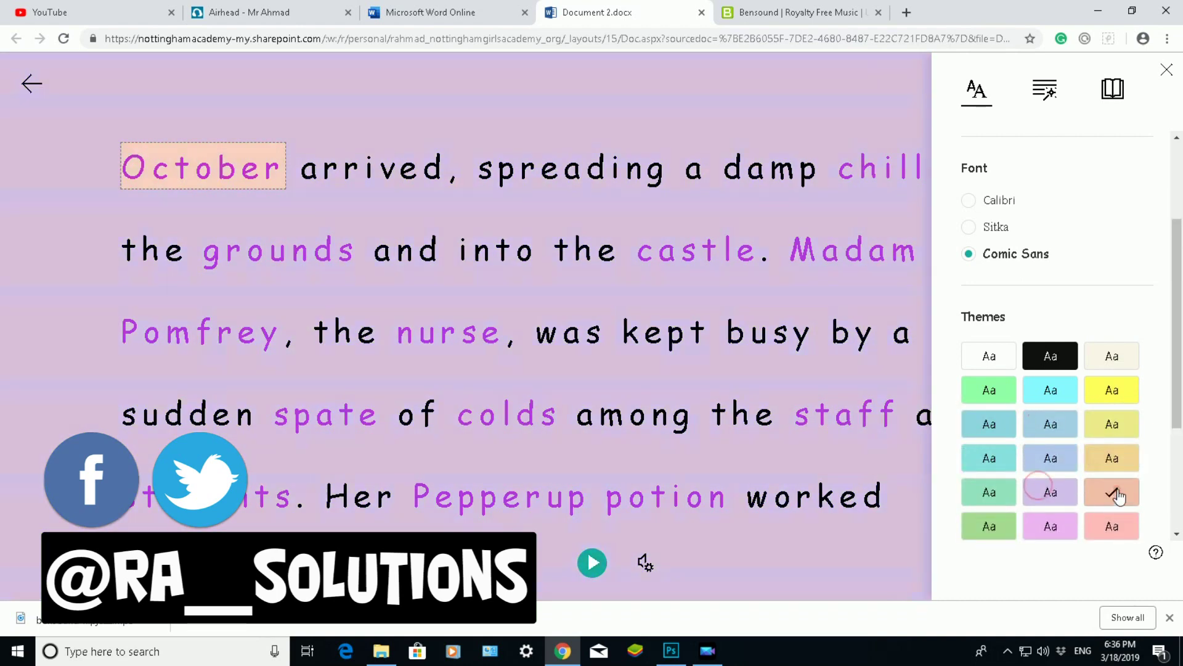
left_click(1112, 424)
left_click(1050, 390)
left_click(987, 393)
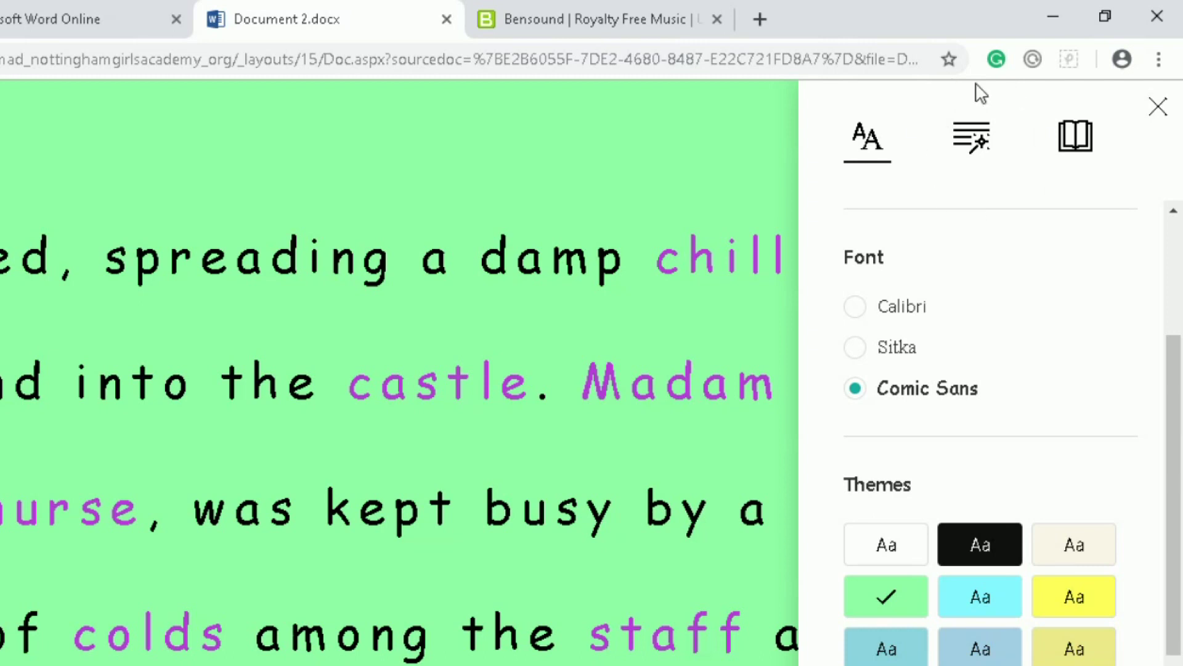
In Grammar Options, switch Syllables on briefly, then turn syllable breaks off again
left_click(963, 141)
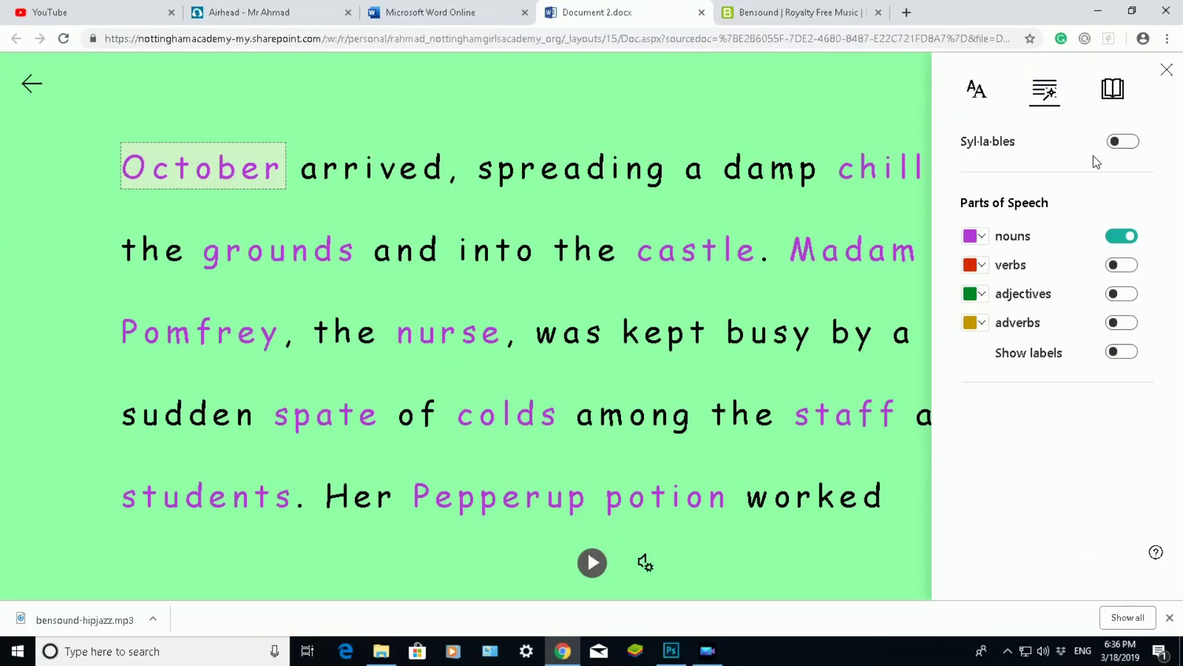
left_click(1122, 143)
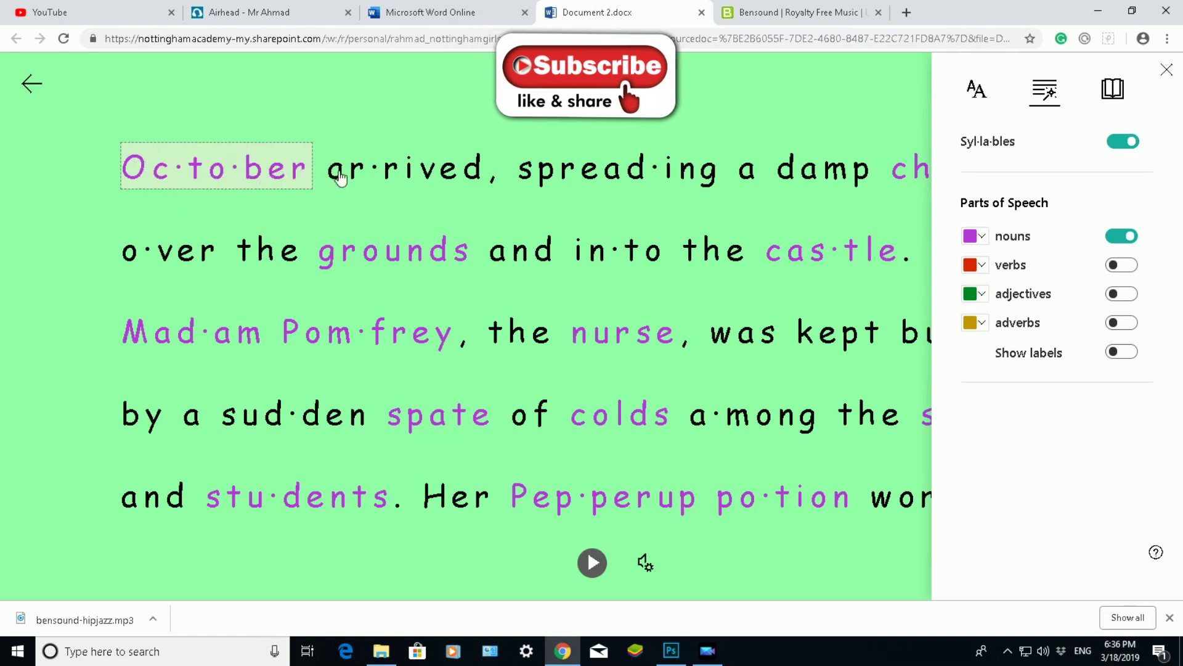
left_click(1118, 146)
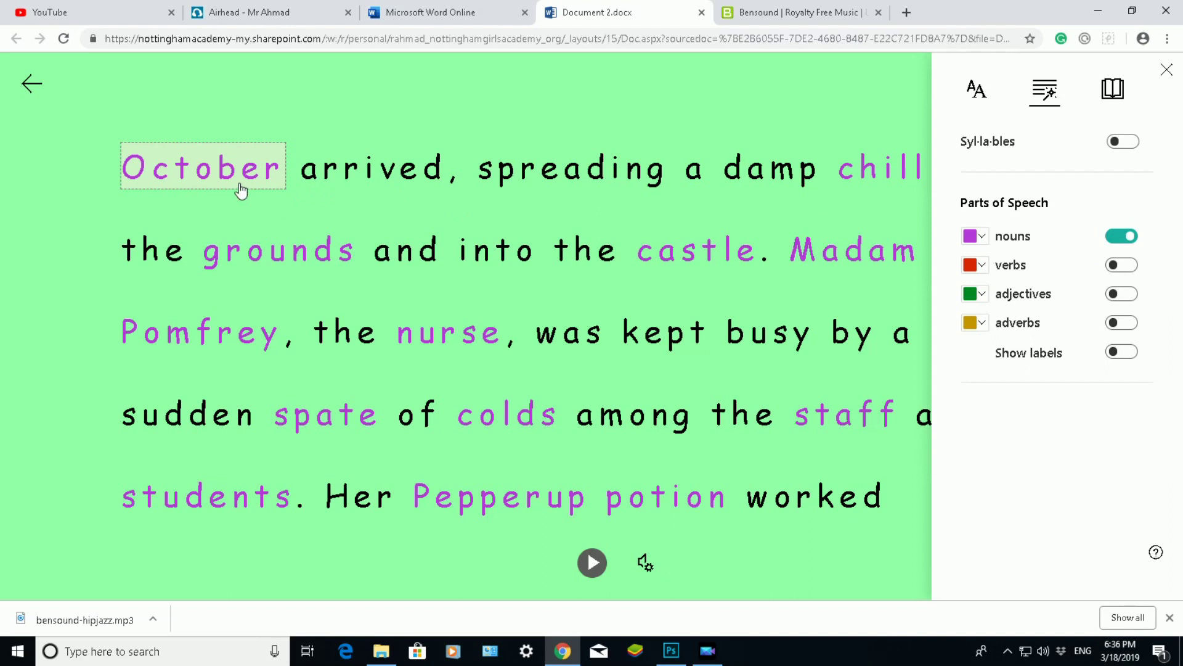
Try dark blue for nouns, then restore the purple noun colour
left_click(986, 245)
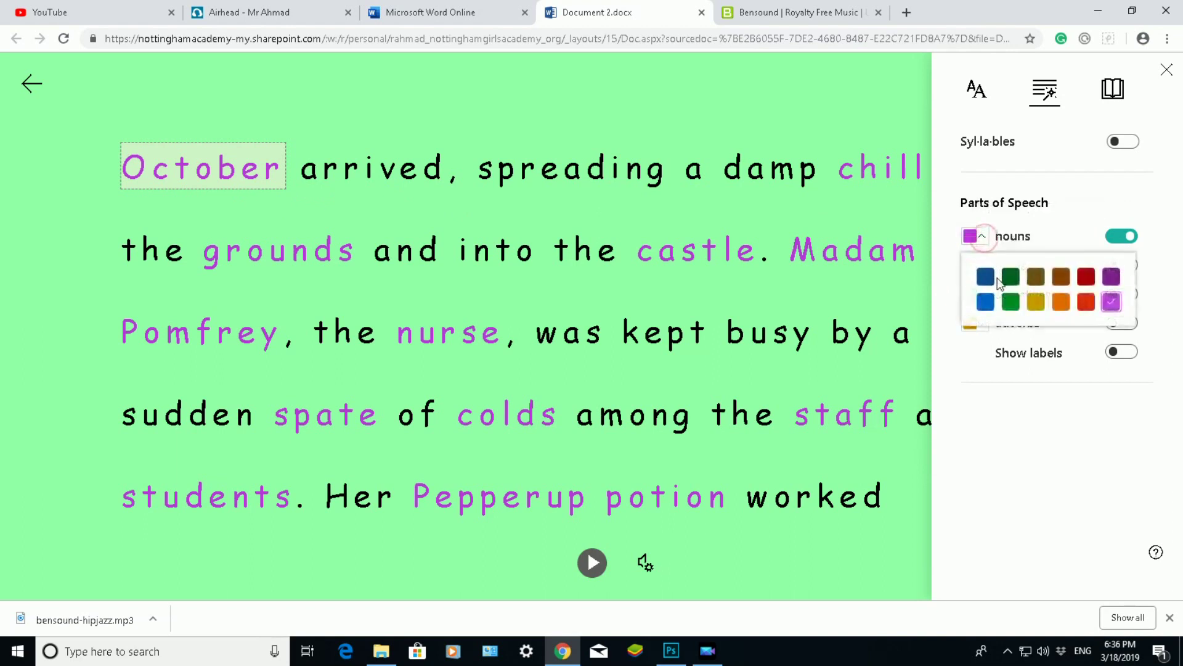
left_click(985, 277)
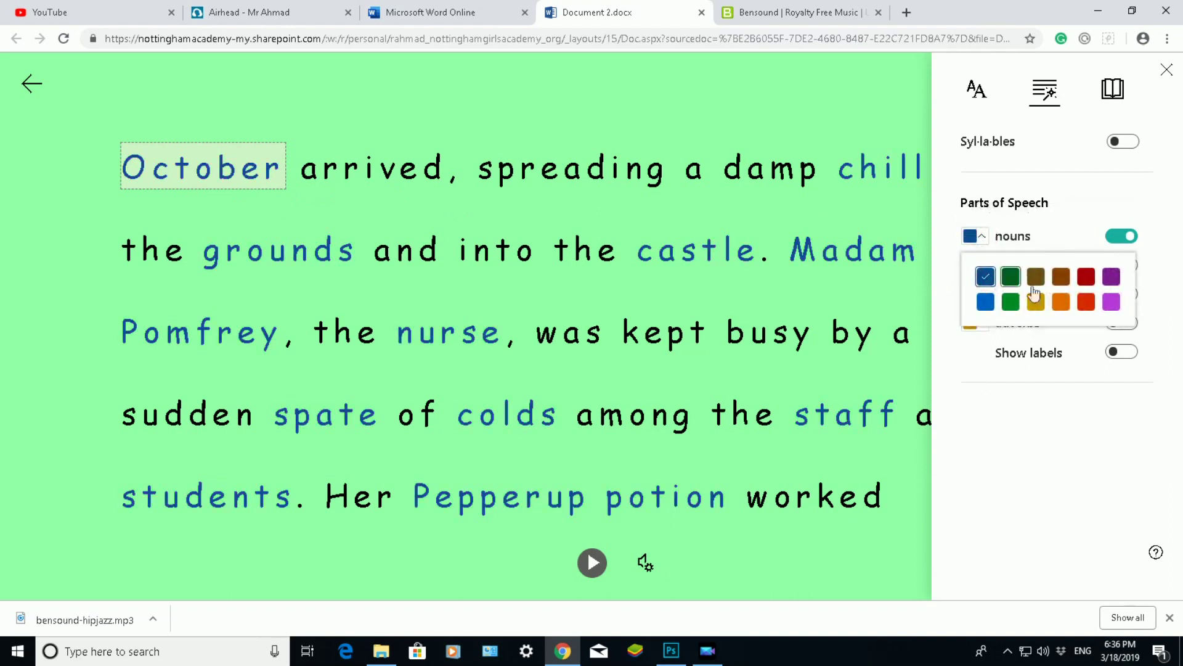
left_click(1110, 301)
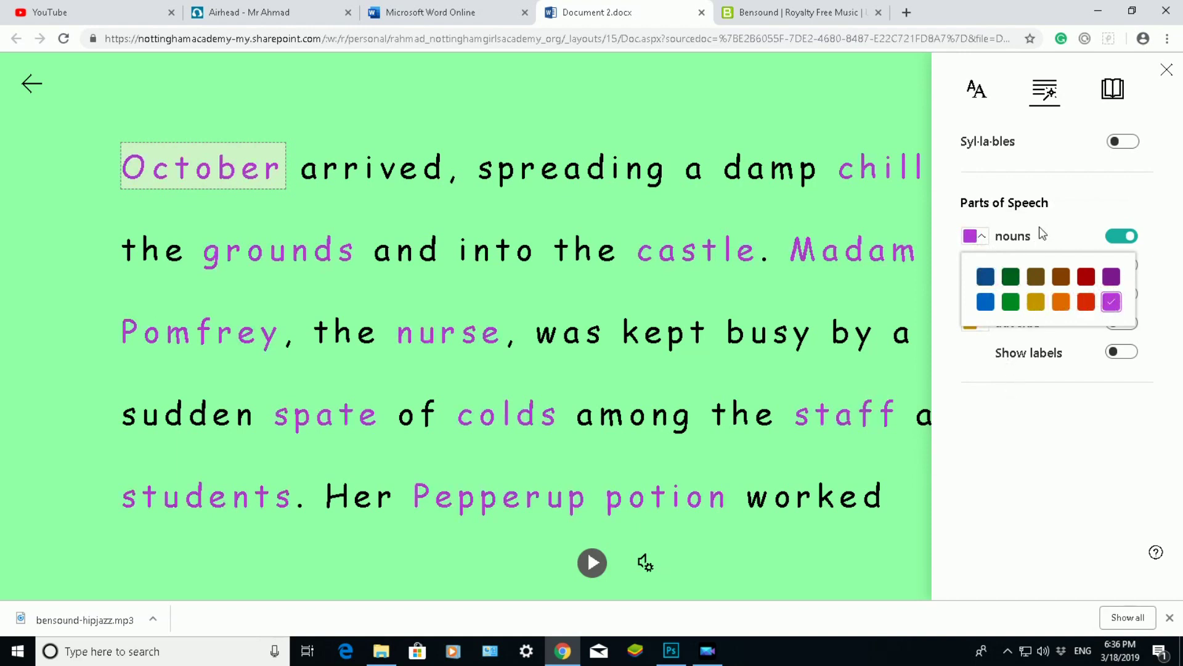
left_click(1051, 189)
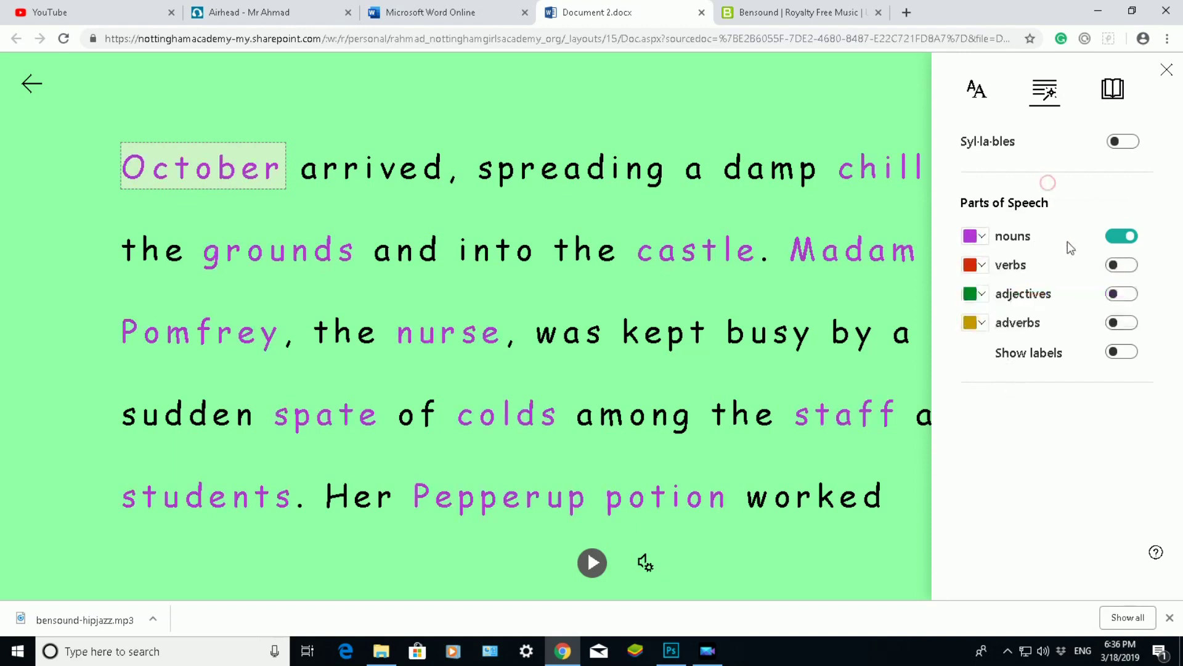
Briefly turn on verbs, adjectives, adverbs and labels, then switch all four off
left_click(1115, 267)
left_click(1119, 295)
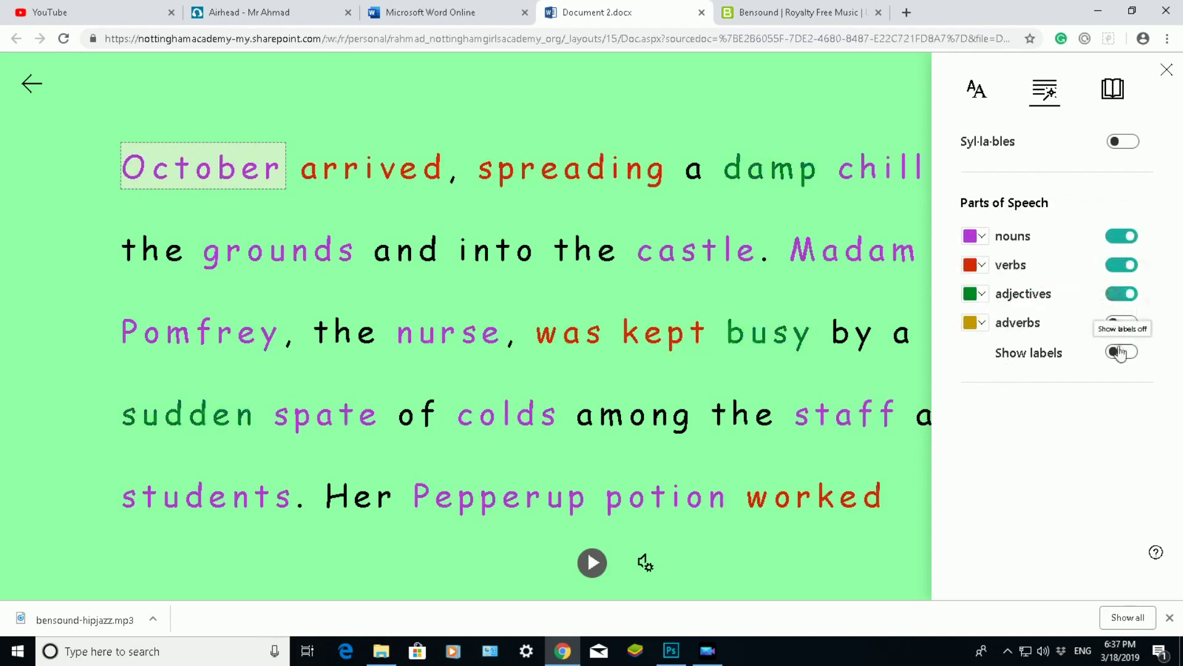
left_click(1121, 322)
left_click(1121, 353)
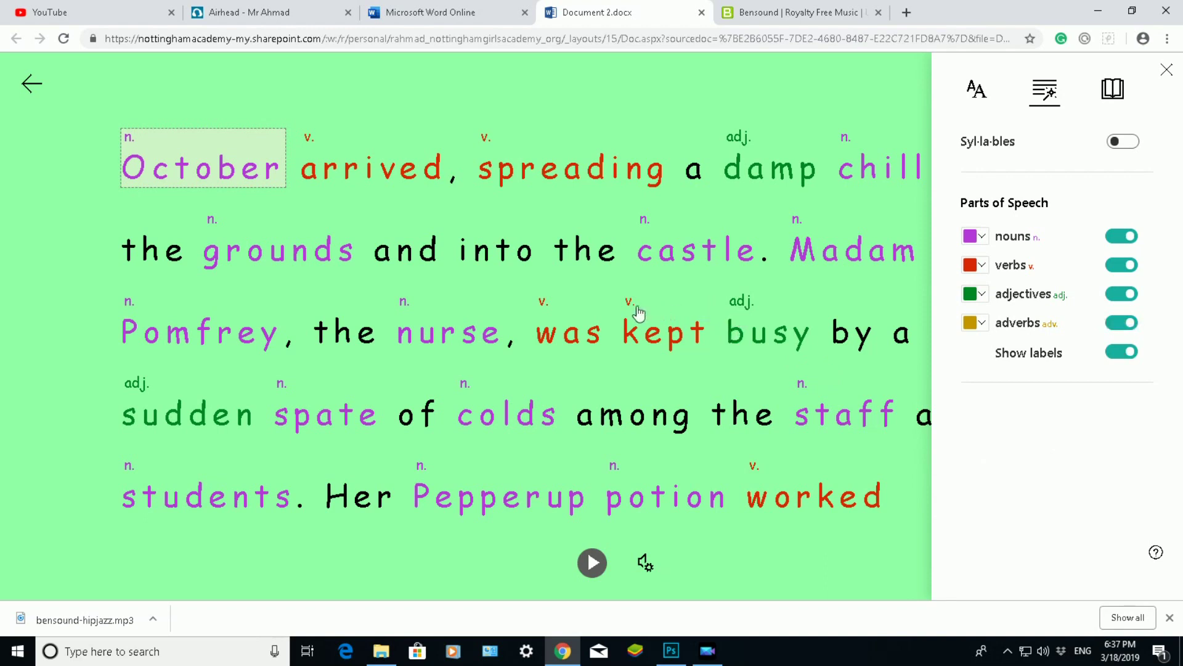
left_click(1121, 352)
left_click(1121, 322)
left_click(1120, 294)
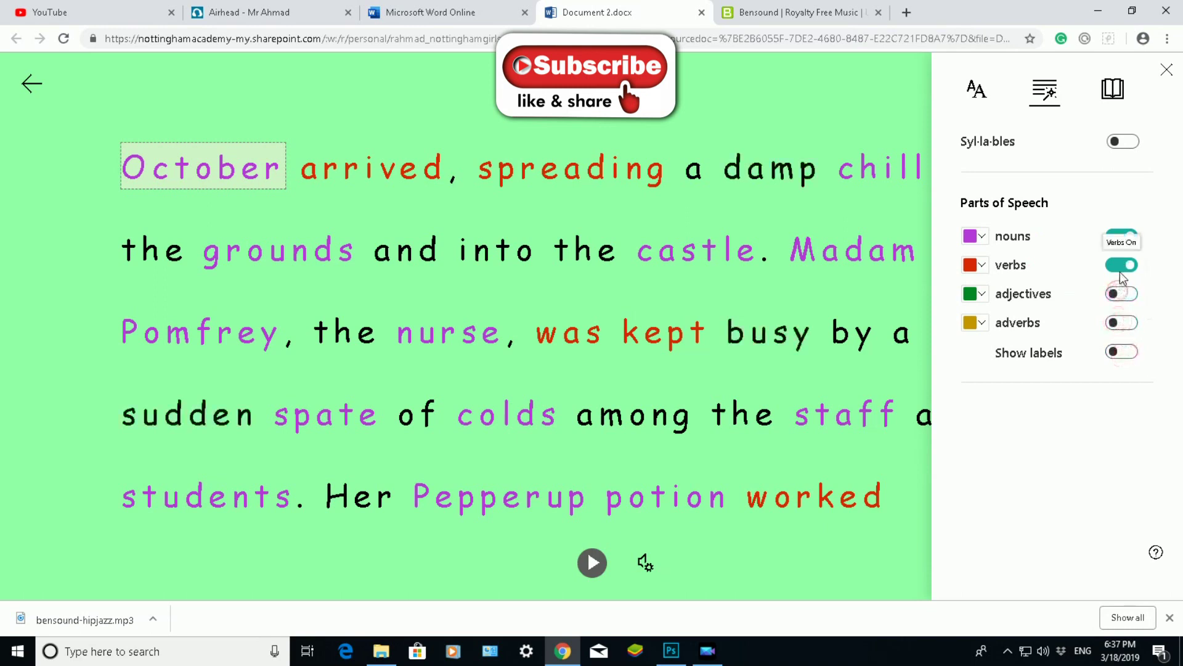
left_click(1119, 265)
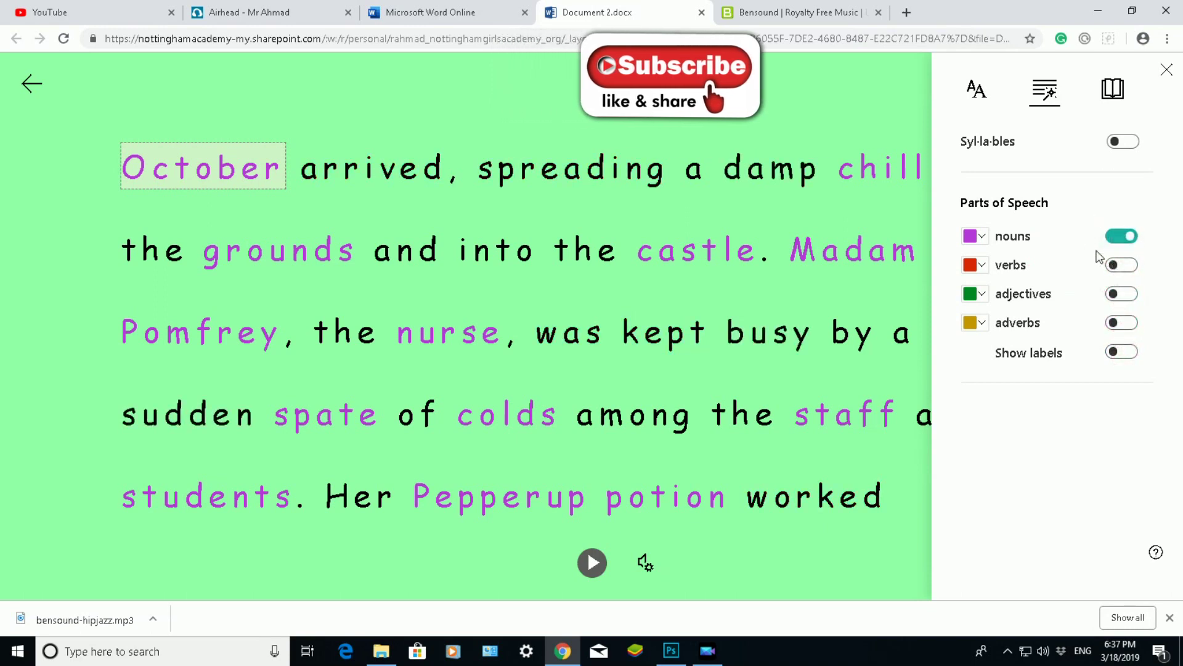
In Reading Preferences, turn on single-line Line Focus, then switch it off
left_click(1109, 96)
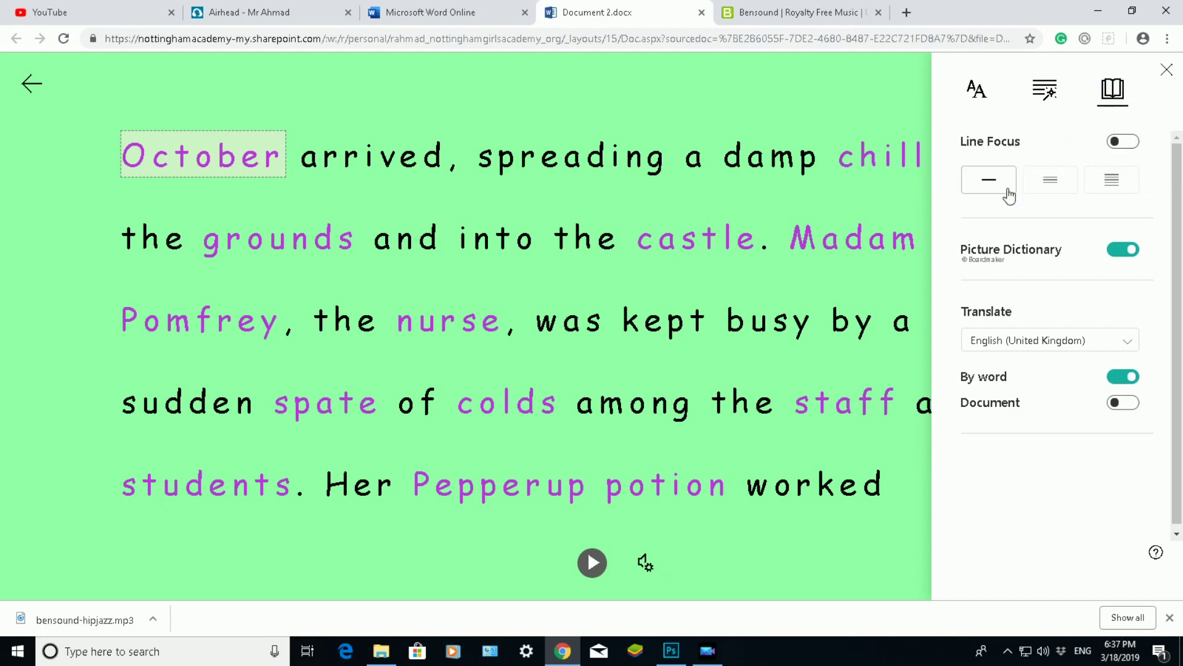
left_click(1123, 145)
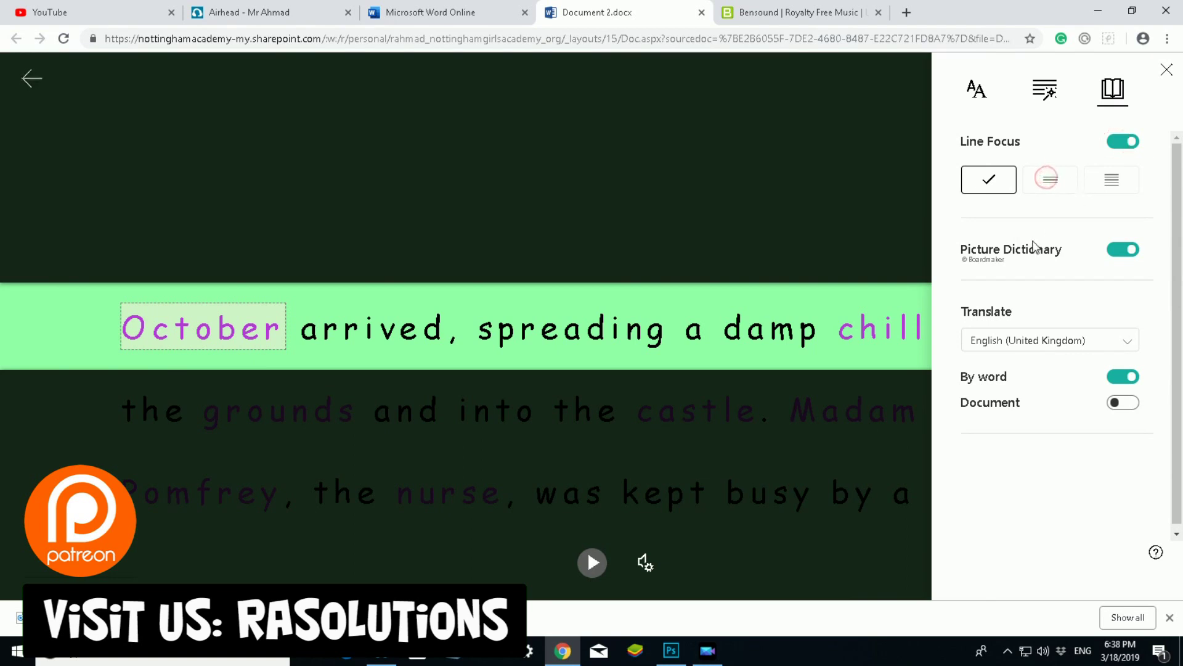
left_click(1123, 142)
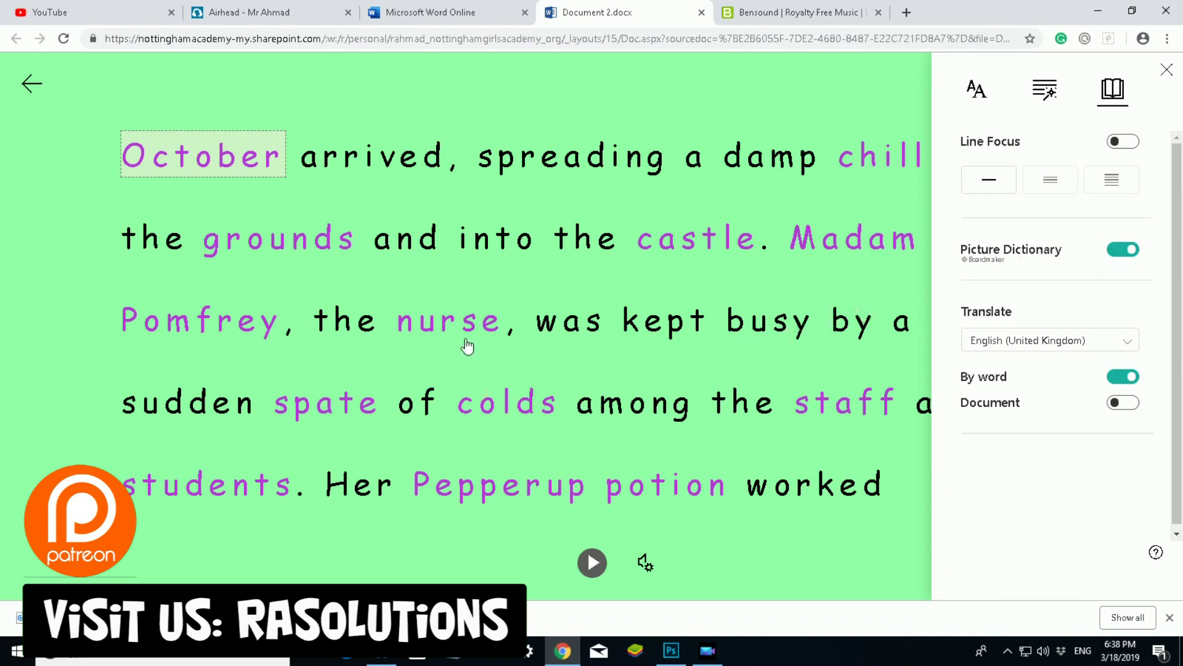
left_click(691, 254)
left_click(690, 249)
left_click(689, 253)
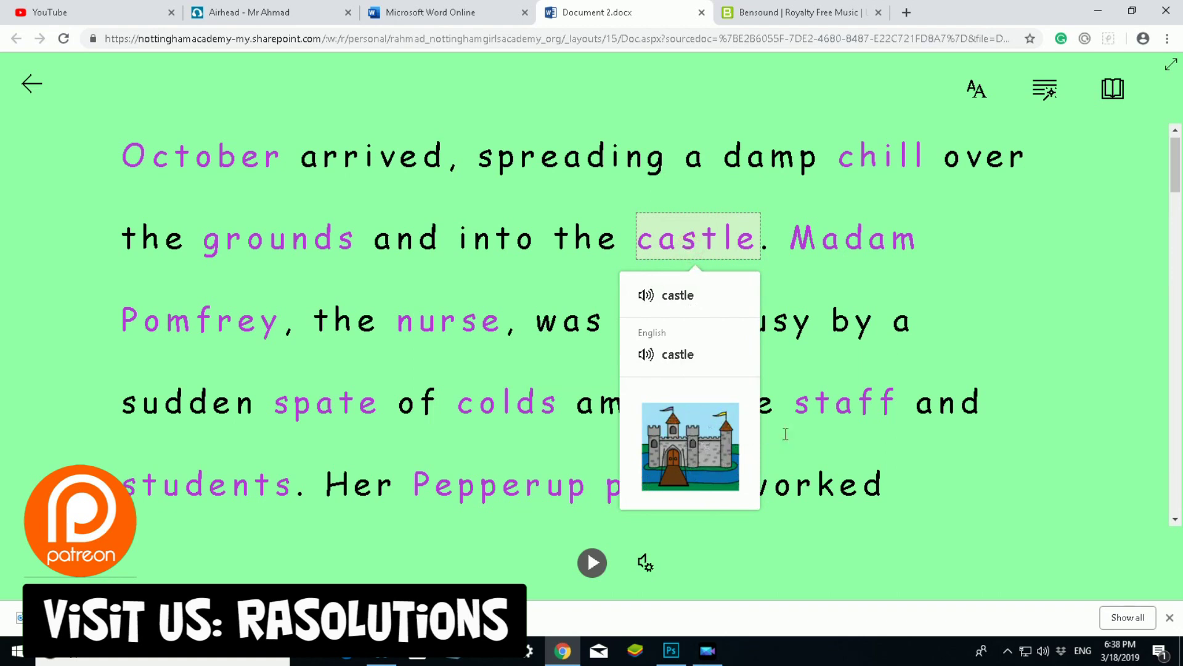
left_click(843, 414)
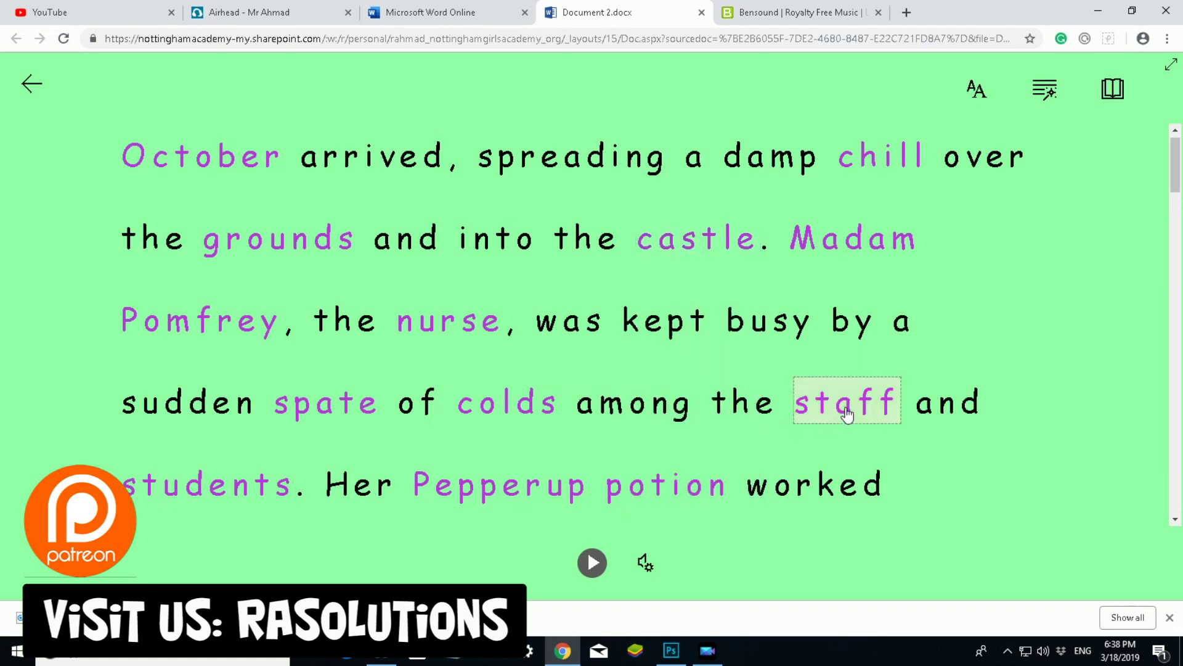
left_click(564, 266)
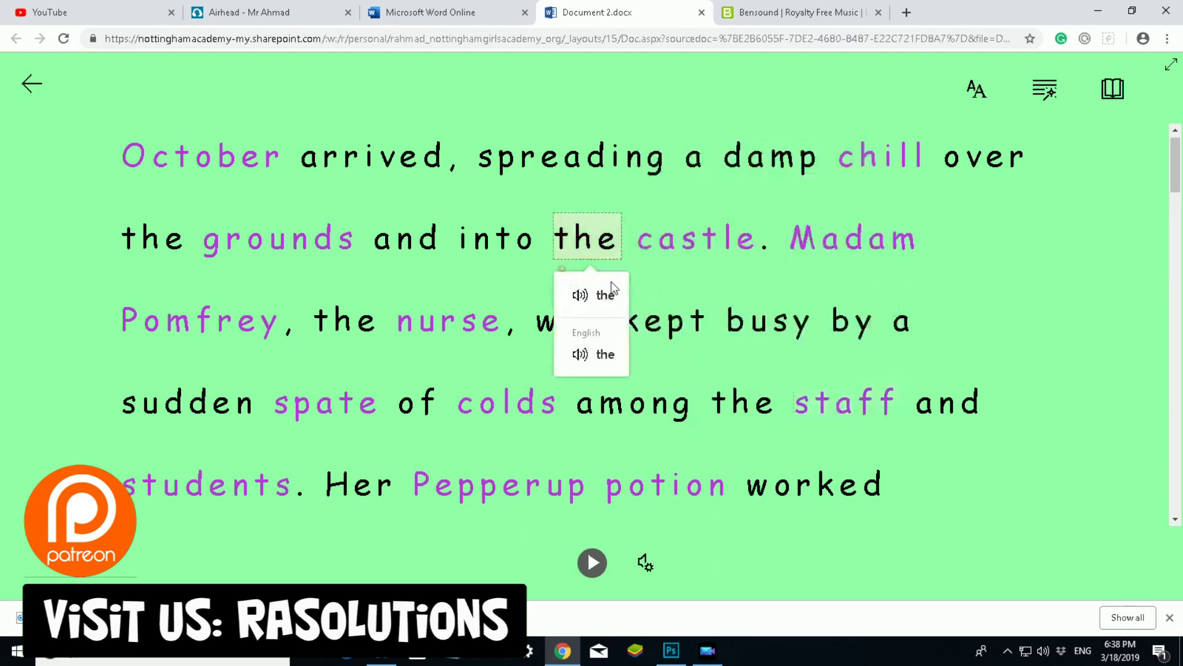
left_click(693, 253)
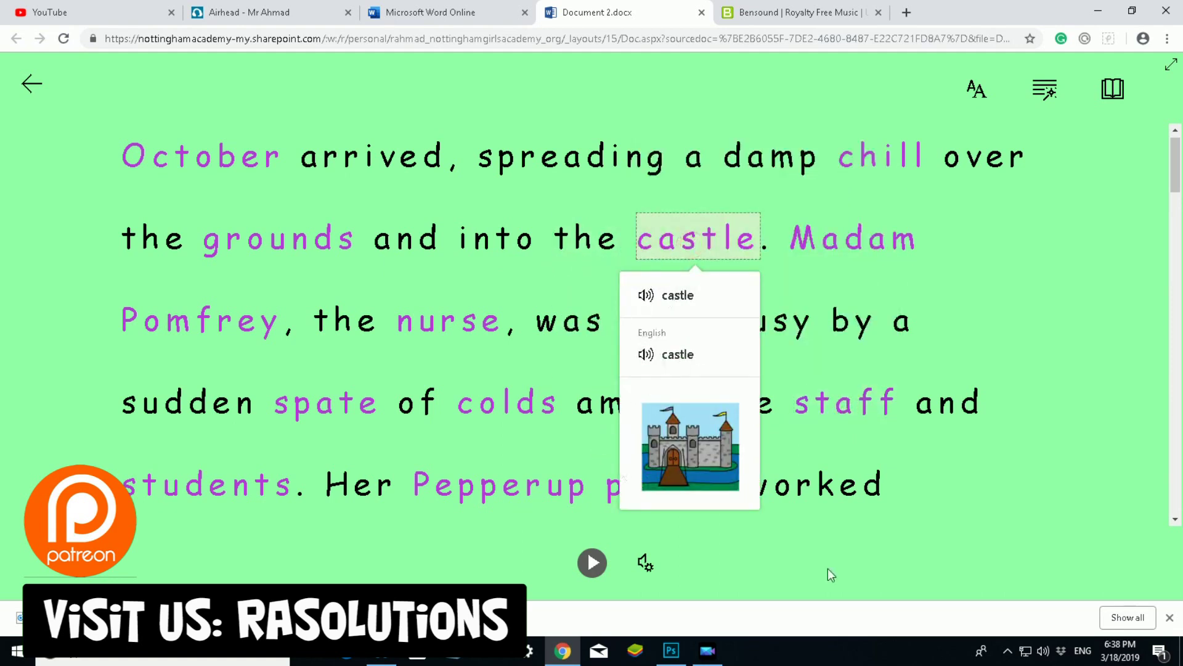
left_click(496, 412)
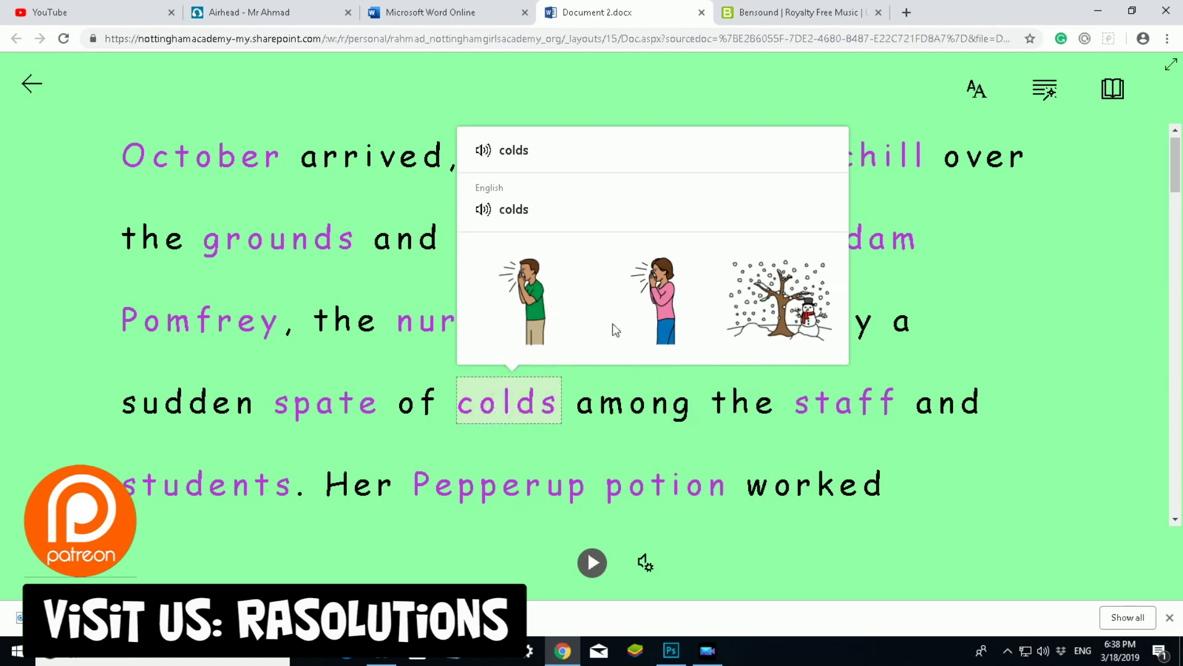
left_click(1113, 89)
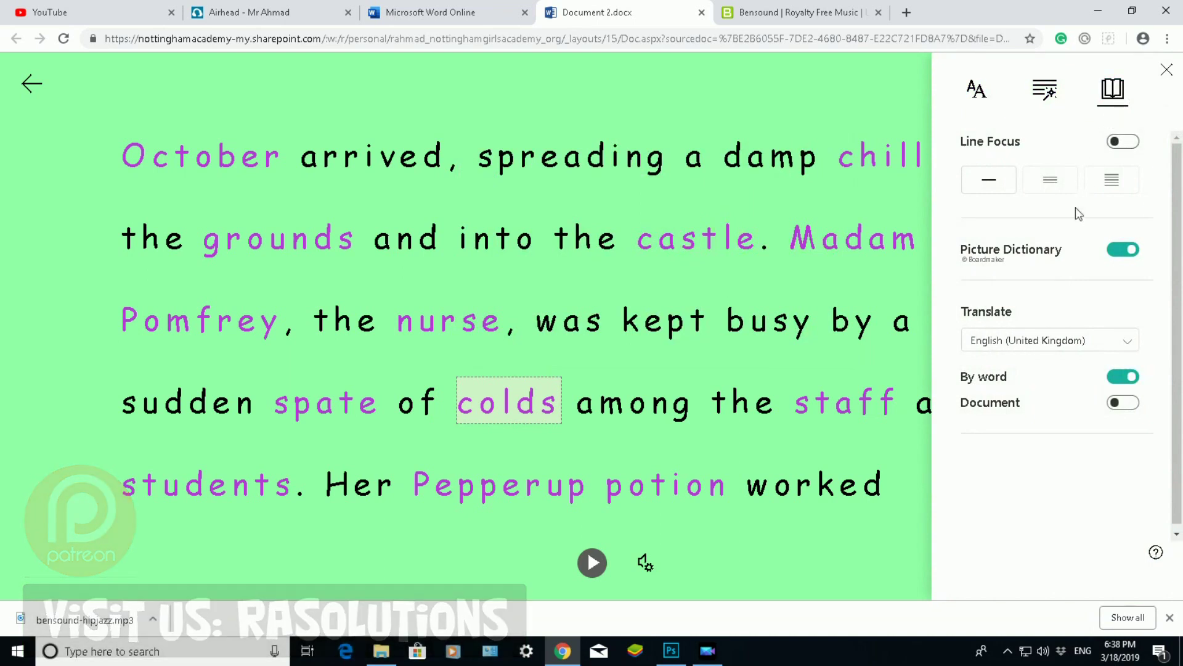
left_click(1100, 345)
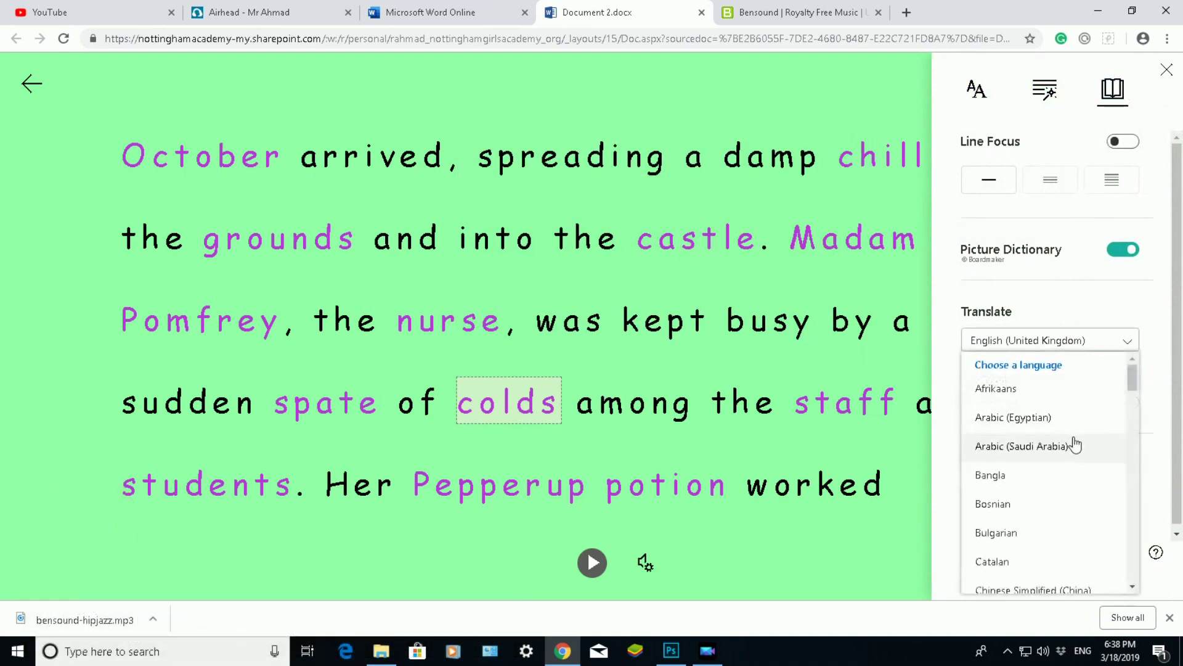
scroll(1073, 444, "down", 1)
scroll(1075, 443, "down", 8)
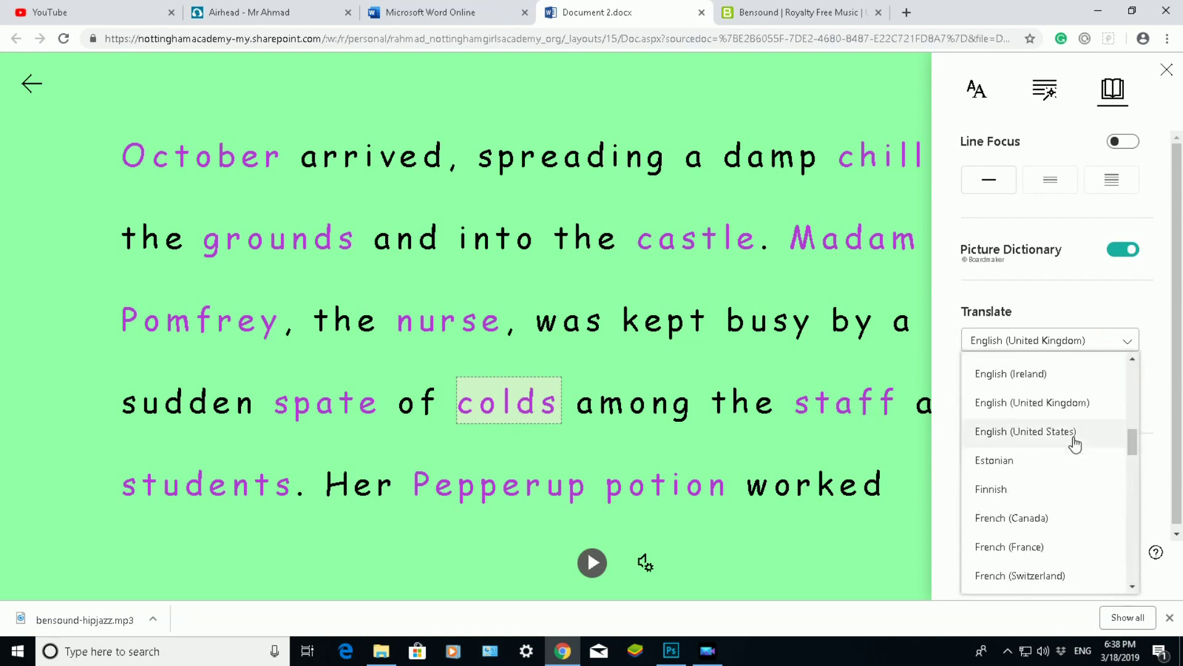
scroll(1075, 444, "down", 10)
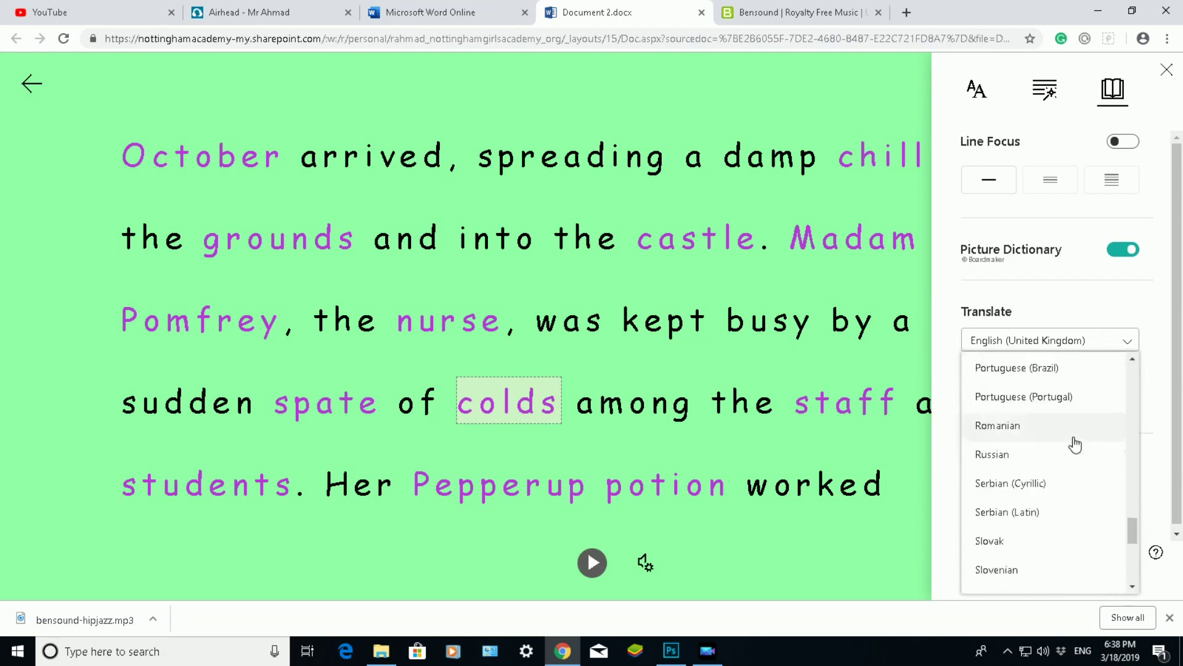
left_click(1003, 456)
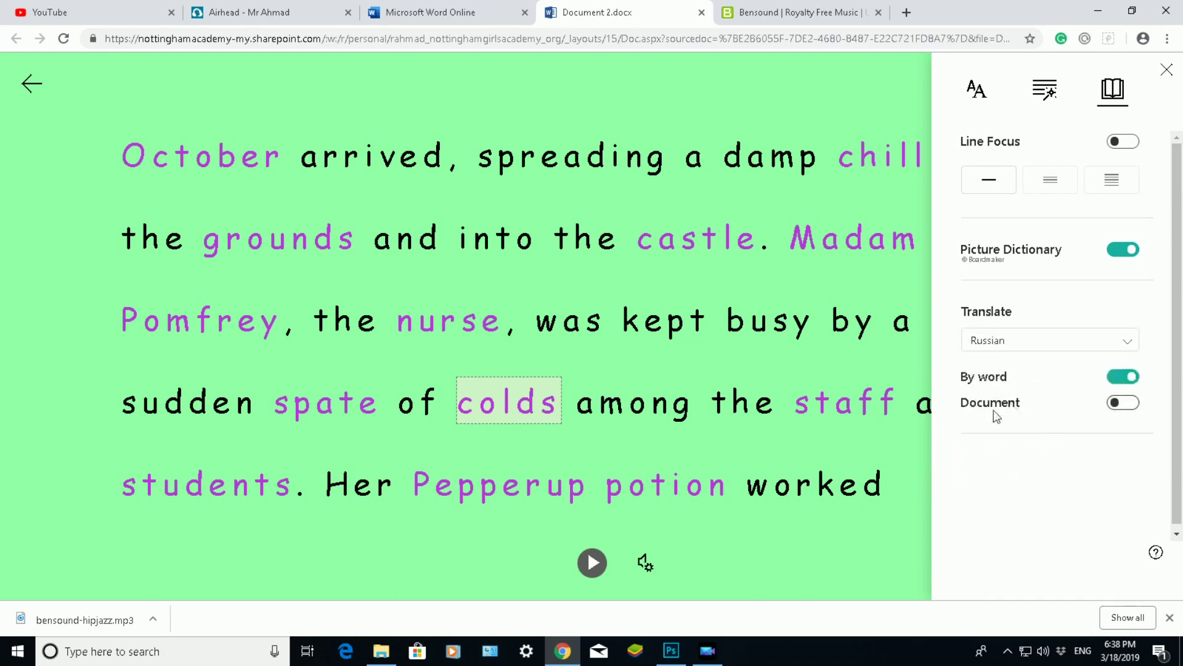
left_click(1125, 405)
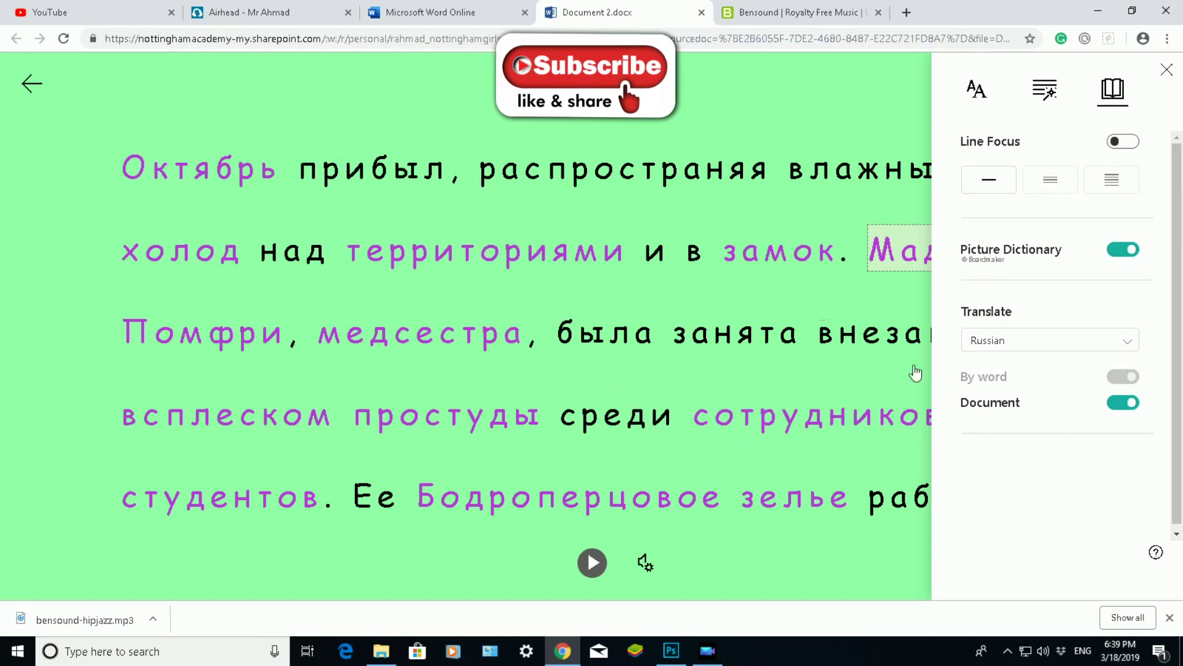
left_click(1127, 341)
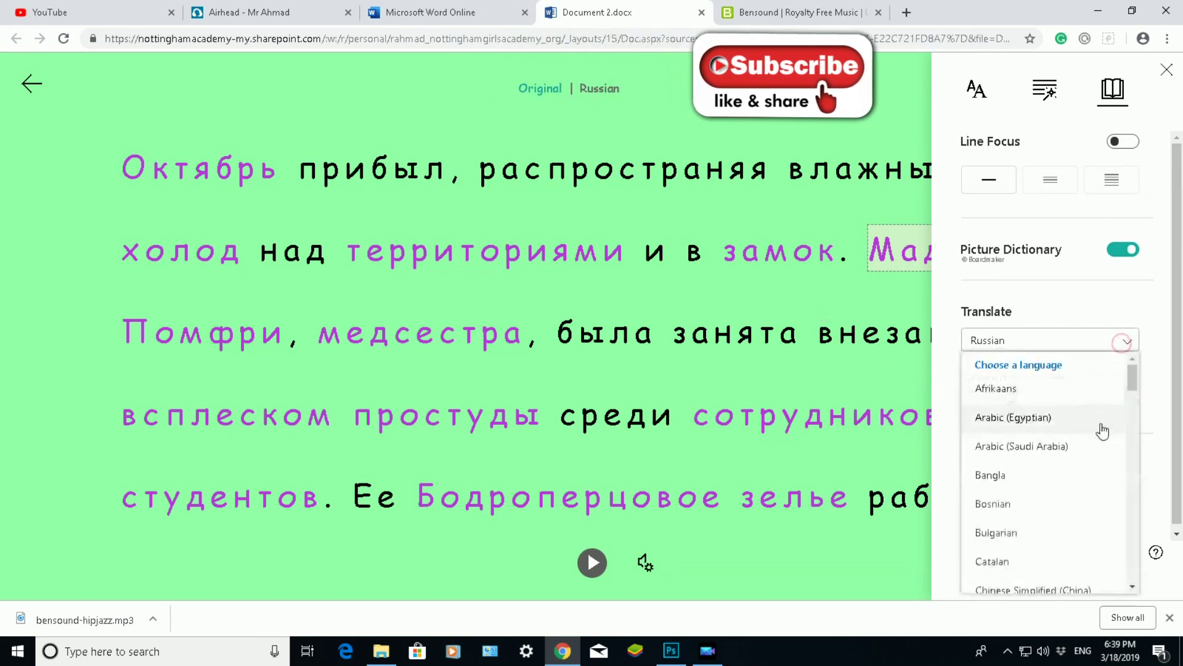
scroll(1080, 465, "down", 6)
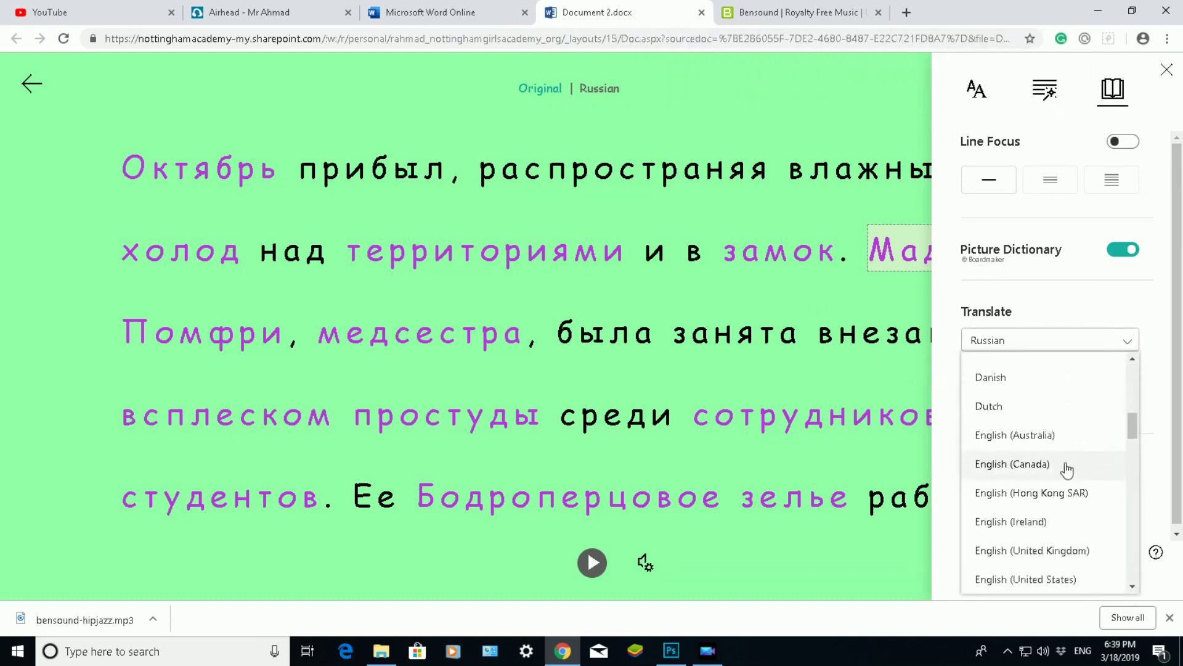
scroll(1051, 502, "down", 1)
left_click(1066, 486)
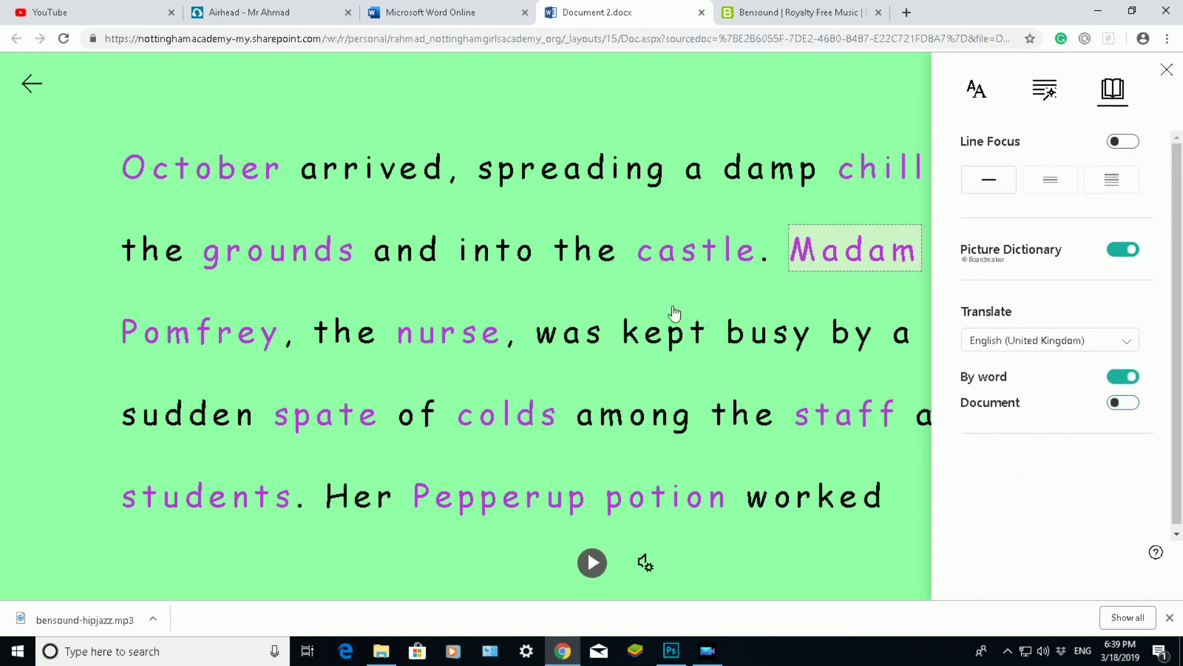
Read the story aloud and pause at the word "instantly"
left_click(591, 564)
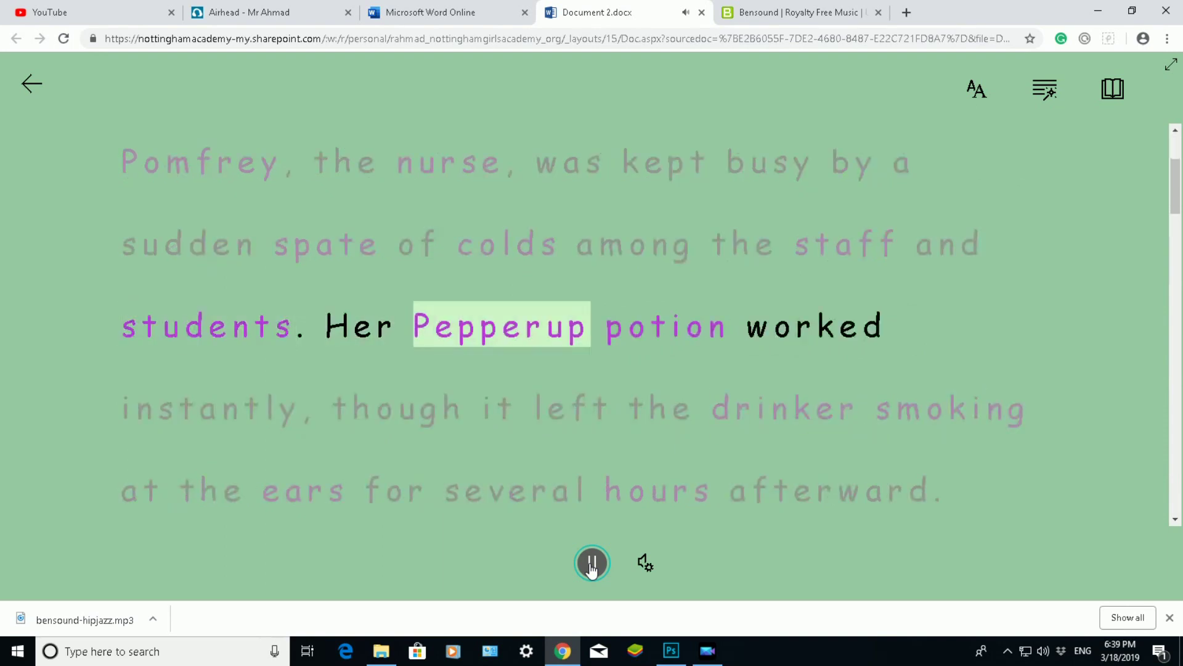
left_click(590, 571)
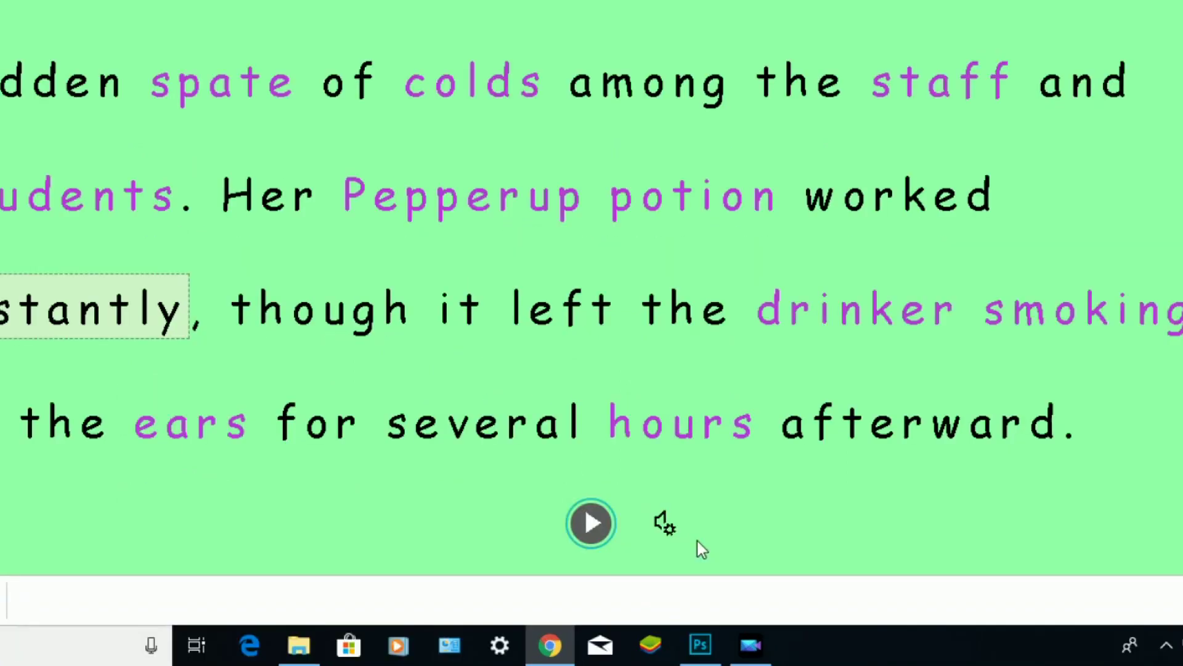
Switch the read-aloud voice to Female, adjust the speed slider, and resume reading from "instantly"
left_click(663, 525)
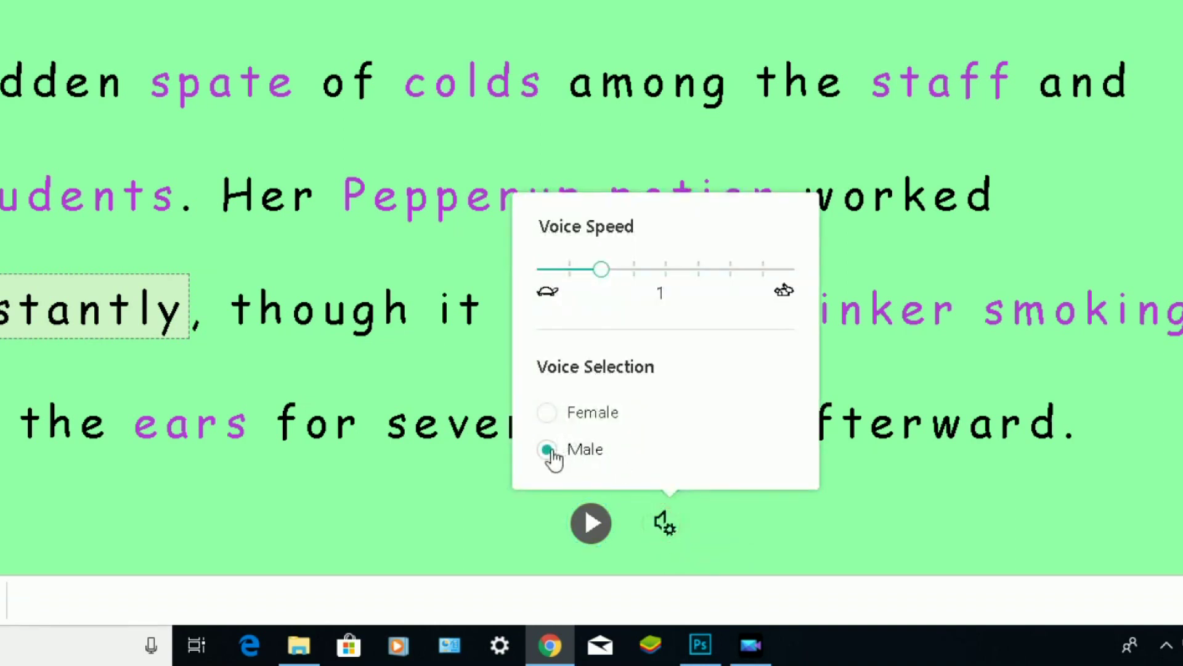
left_click(552, 414)
left_click(605, 271)
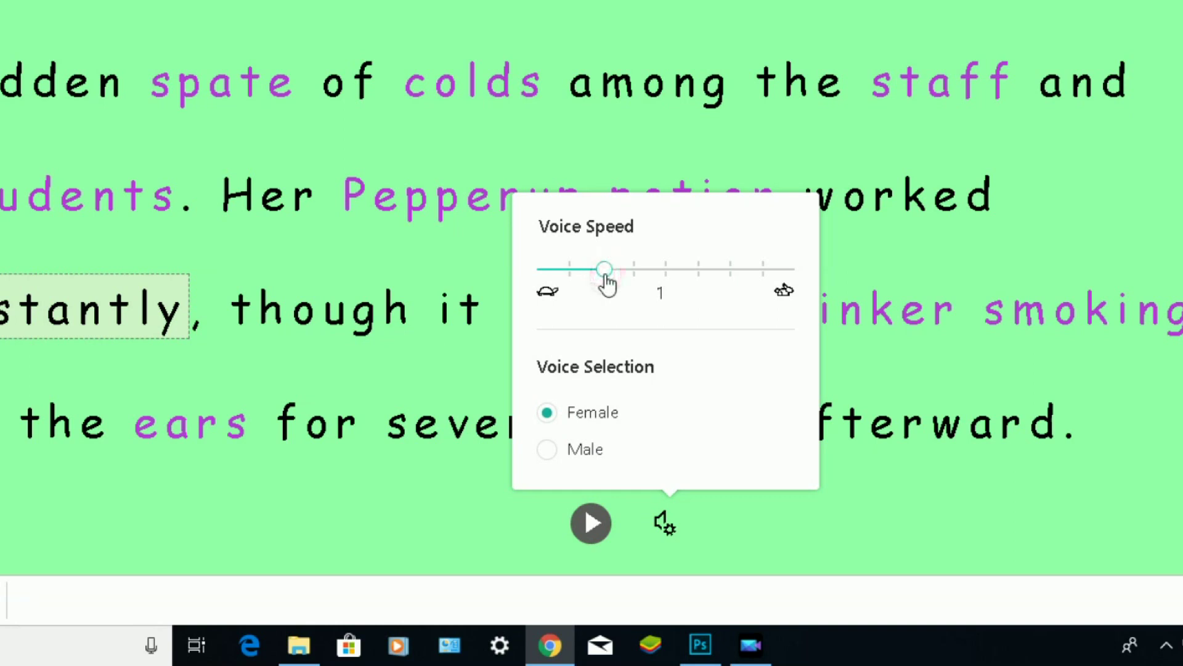
mouse_move(604, 282)
left_mouse_down()
mouse_move(723, 274)
mouse_move(583, 275)
mouse_move(601, 275)
left_mouse_up()
left_click(498, 493)
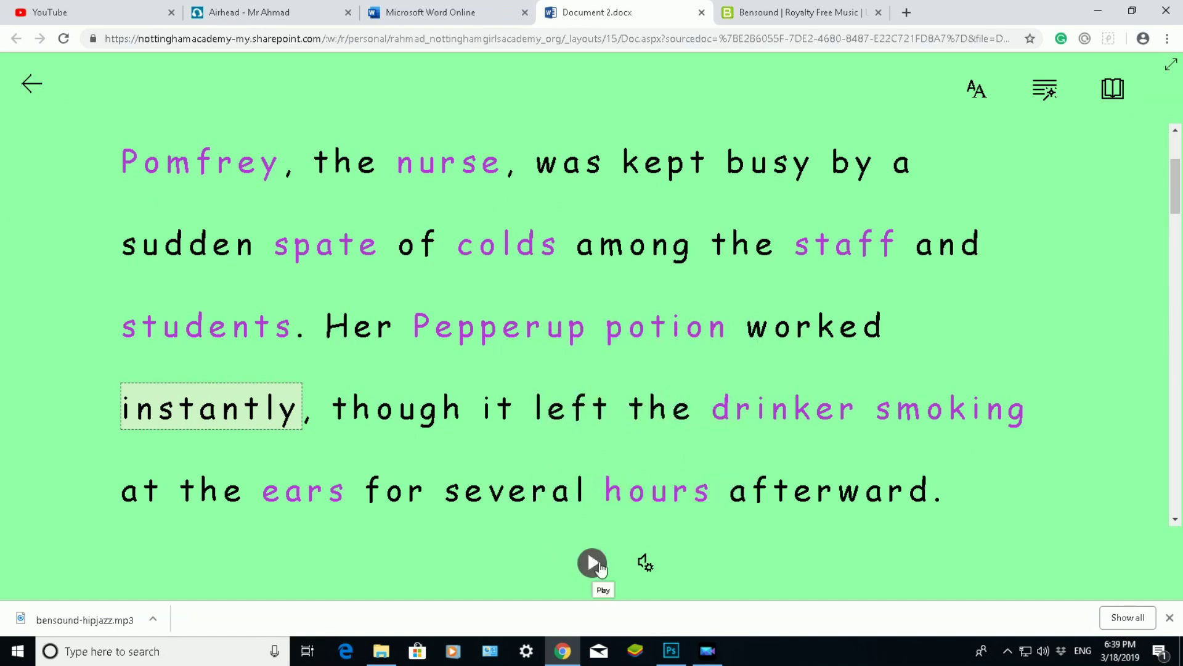
left_click(593, 564)
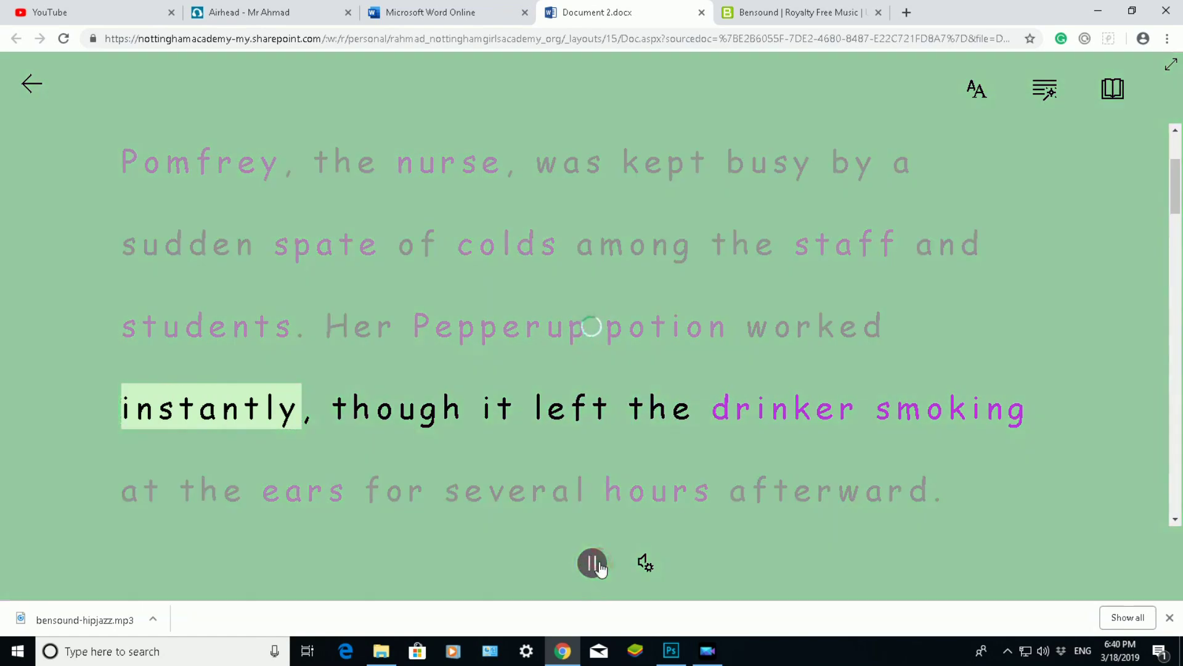